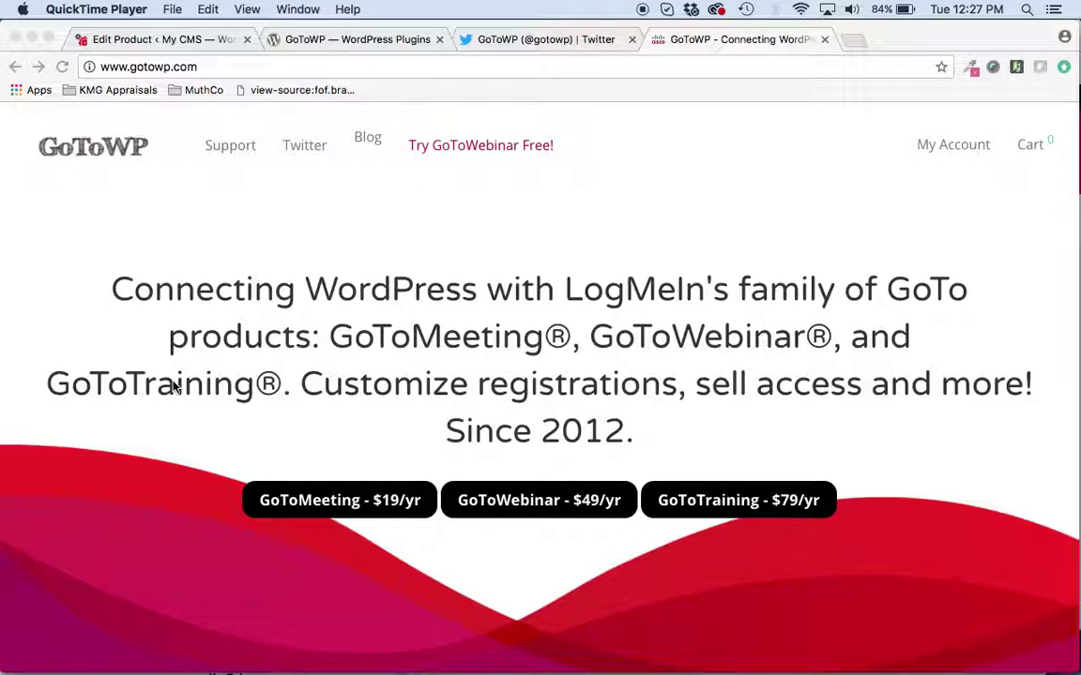
Start a new product in the WordPress admin and title it "My New Meeting"
left_click(306, 419)
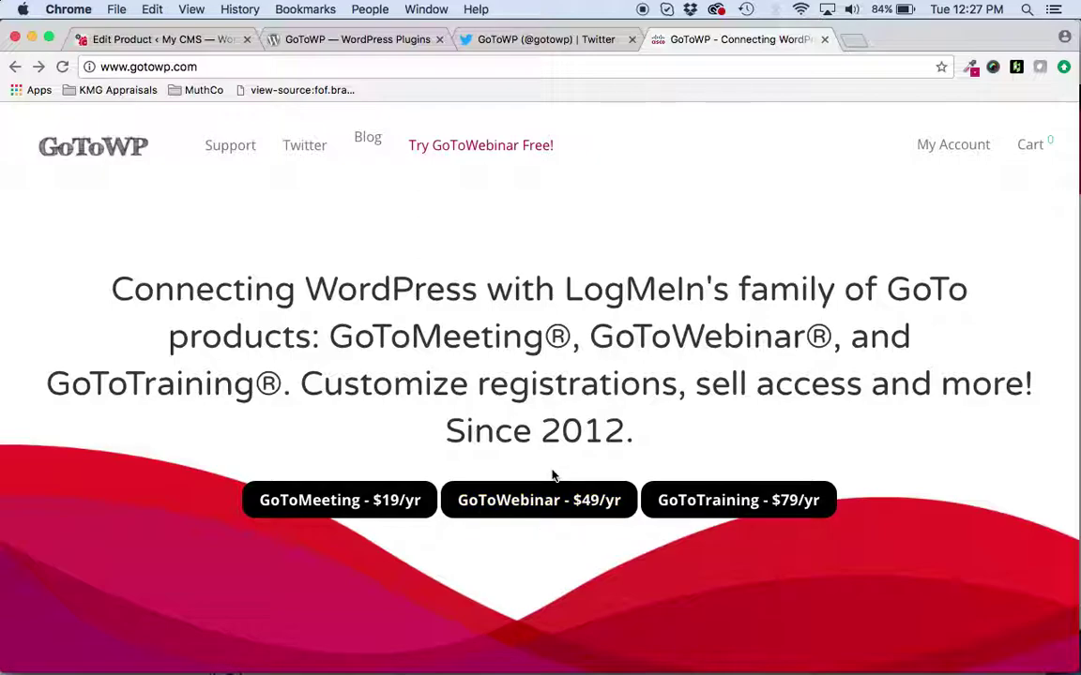
left_click(169, 43)
scroll(294, 229, "down", 1)
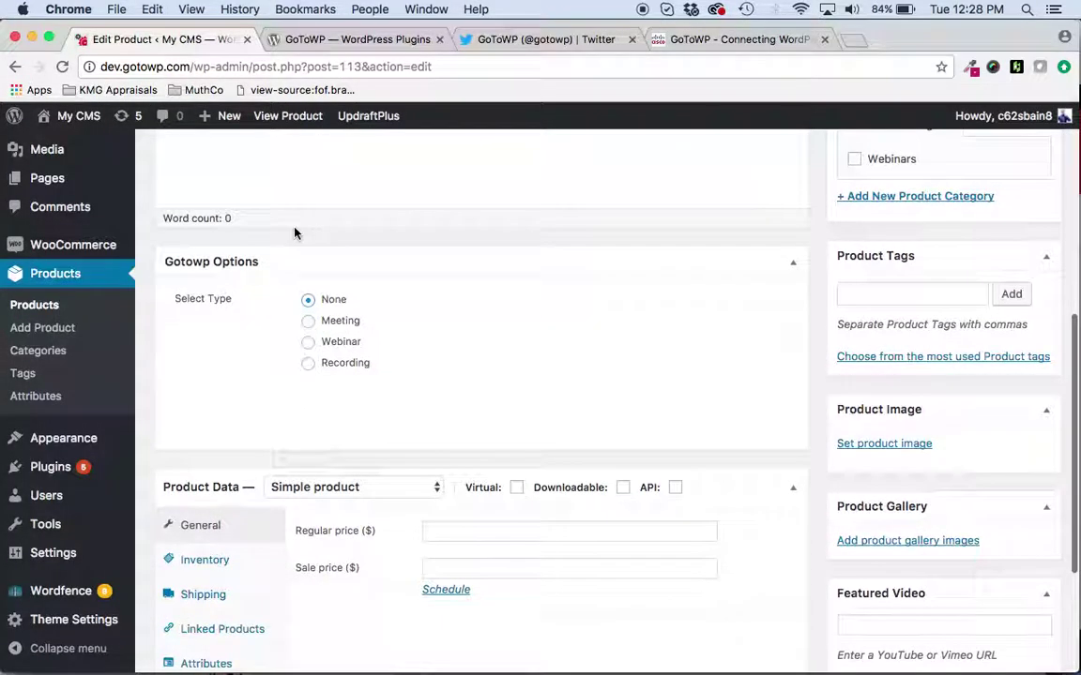
scroll(294, 263, "up", 3)
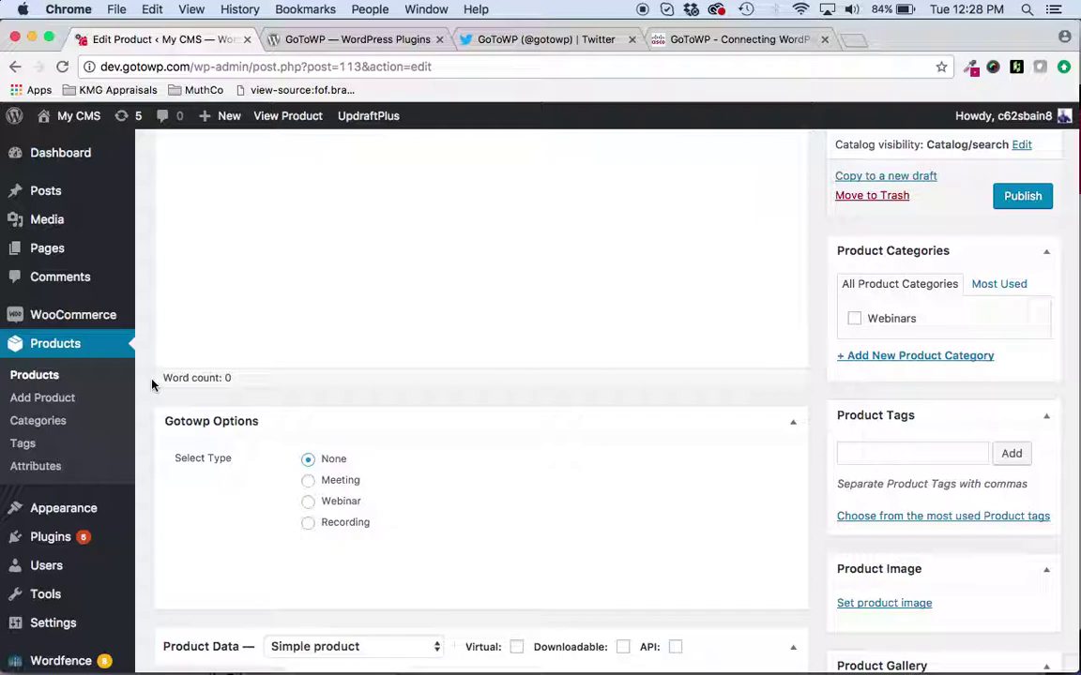
scroll(52, 375, "up", 2)
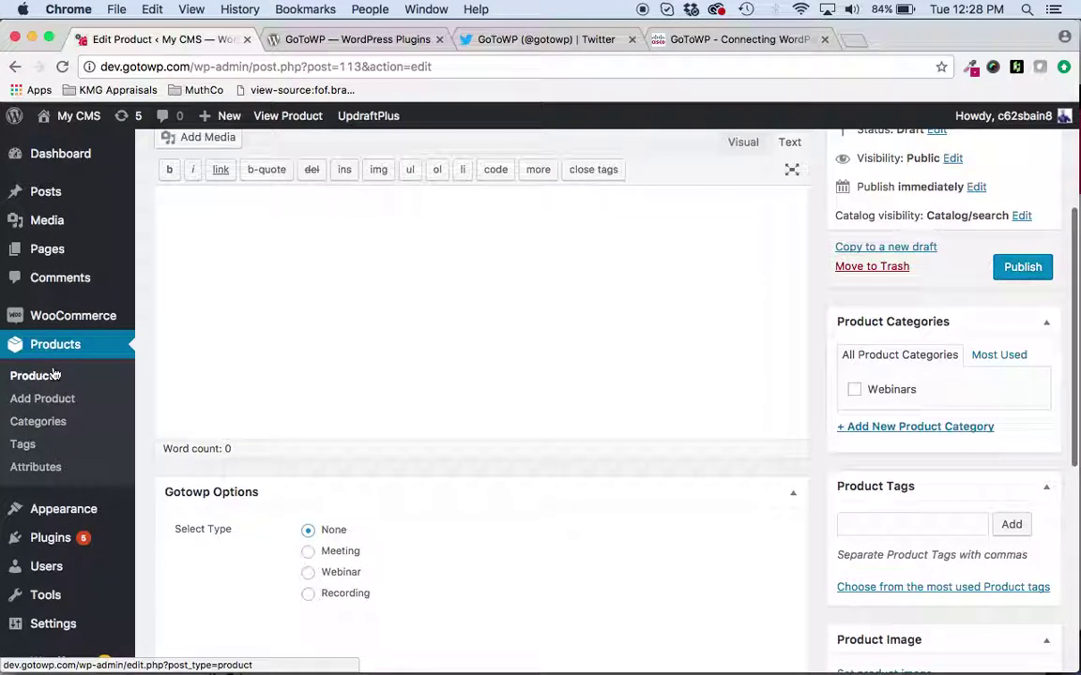
scroll(55, 375, "up", 2)
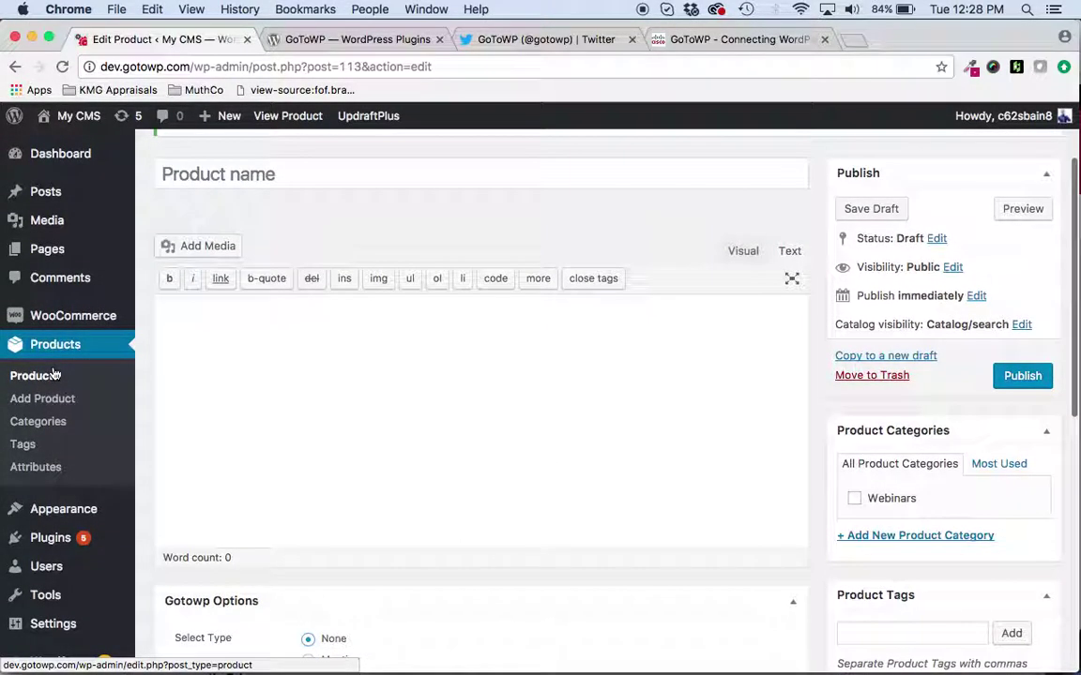
scroll(55, 375, "up", 1)
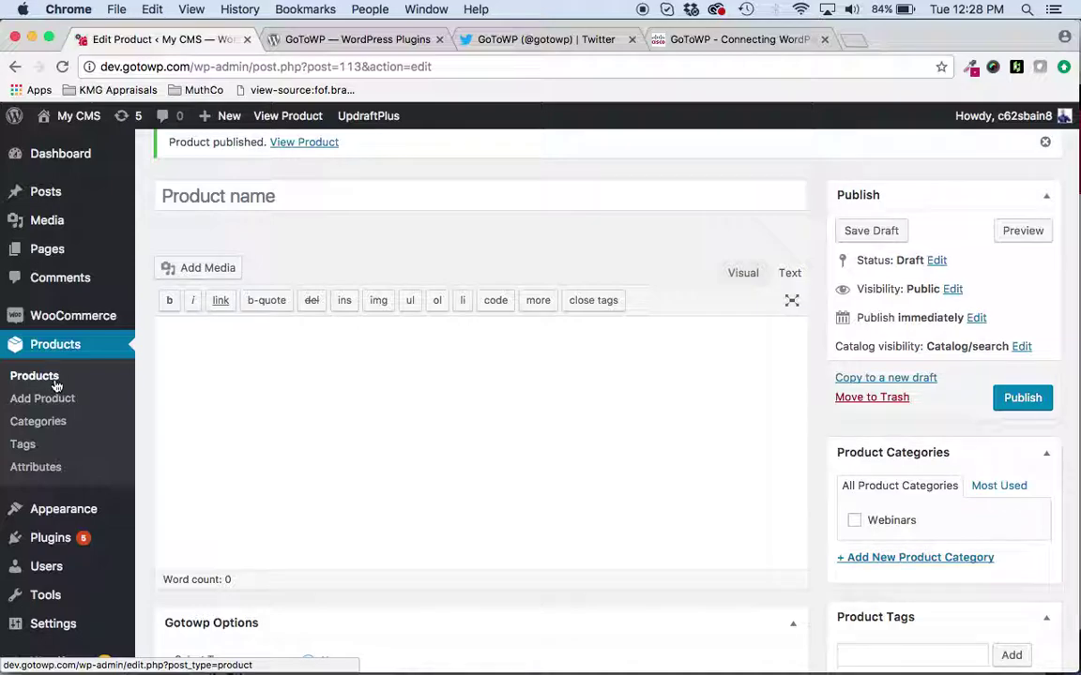
left_click(44, 400)
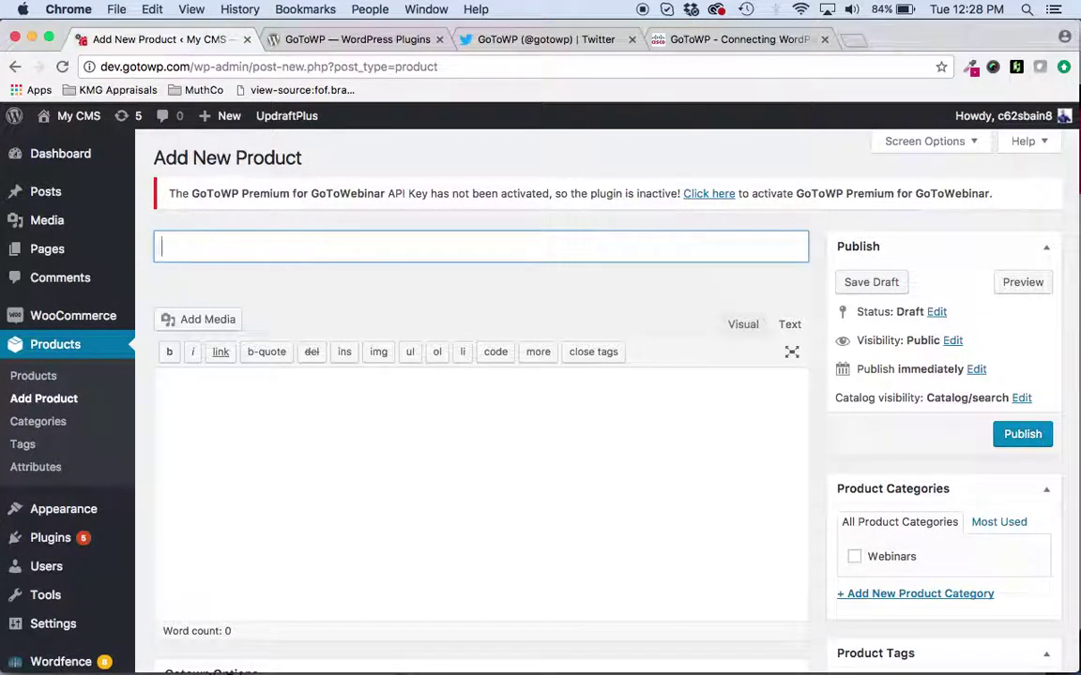
type("My New Meeting")
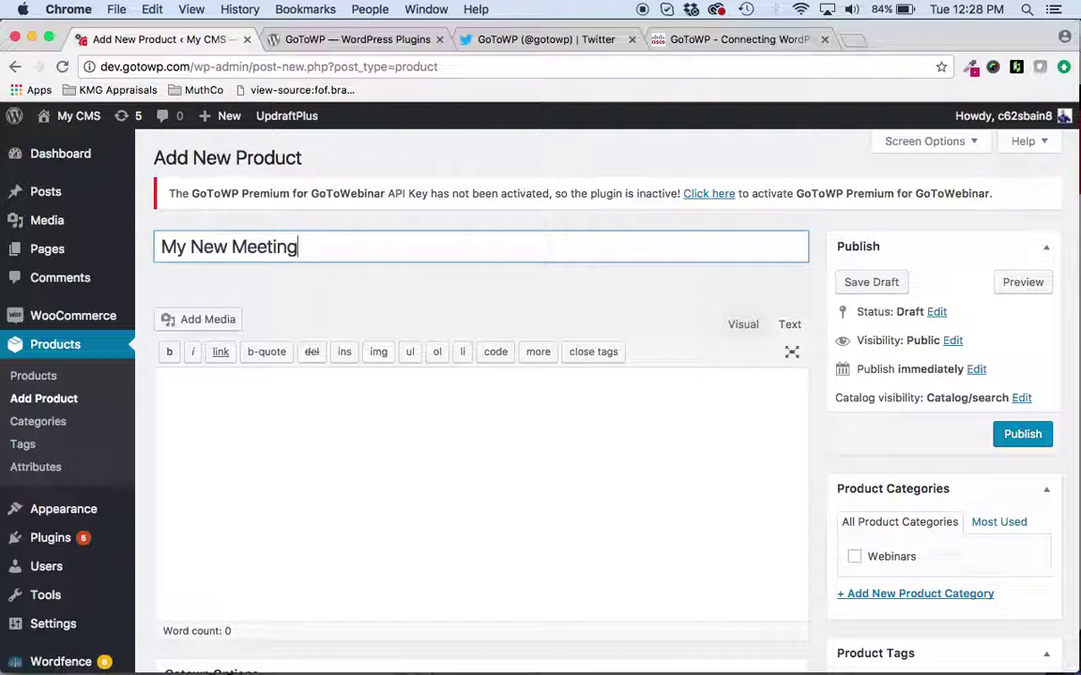
Set the product's Gotowp type to Meeting and choose Meeting 1
scroll(369, 309, "down", 5)
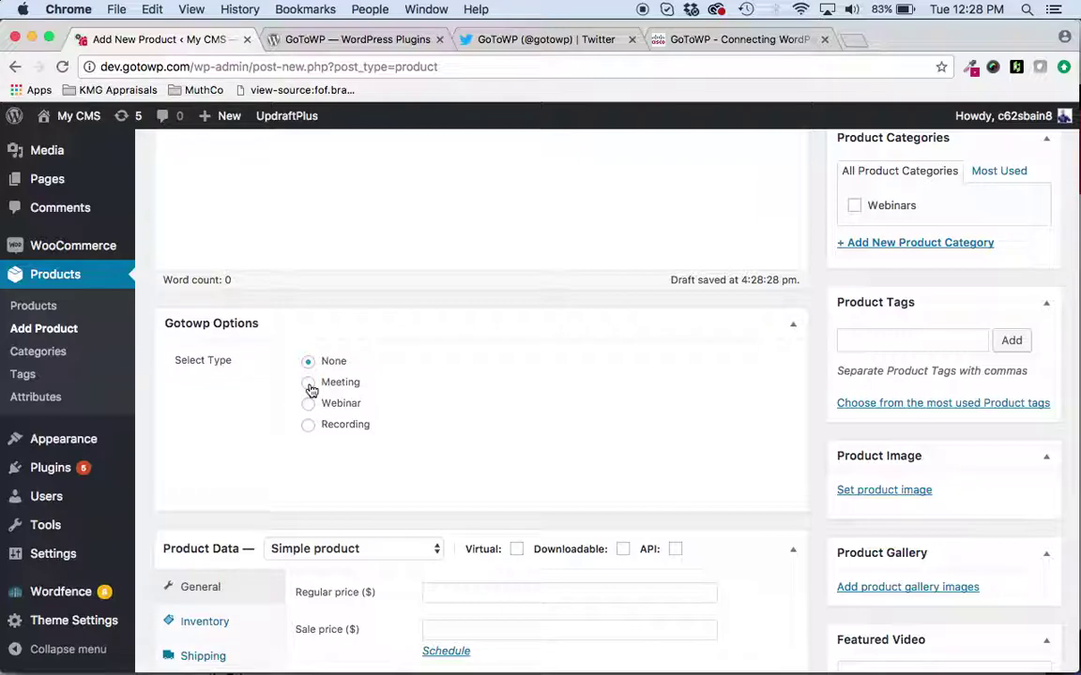
left_click(308, 383)
left_click(424, 464)
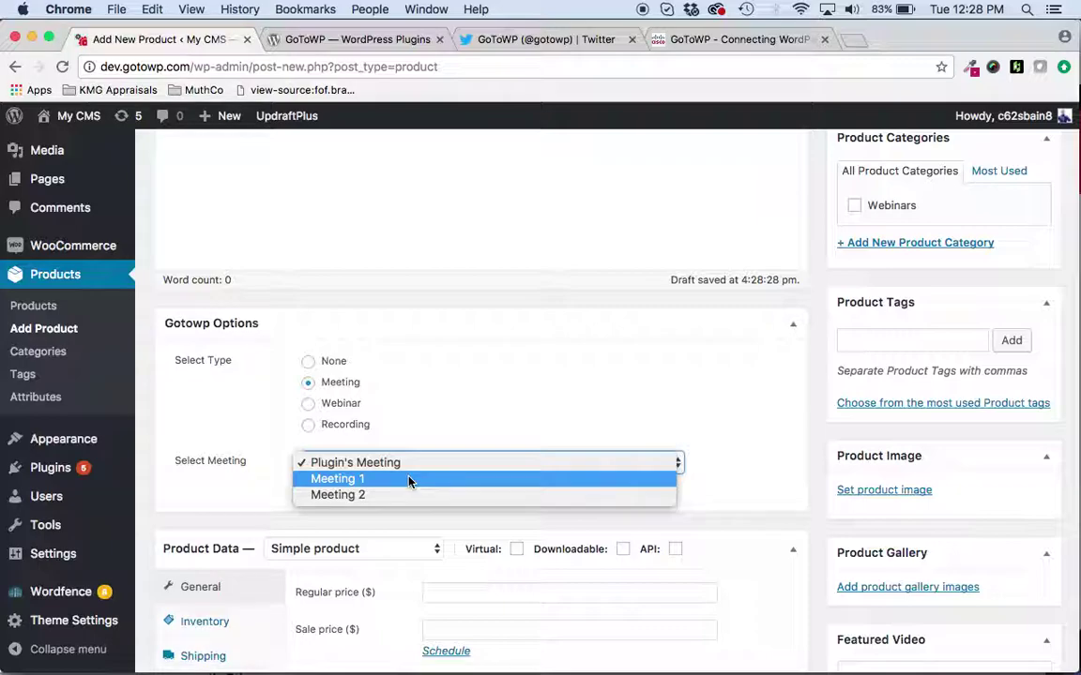
left_click(408, 481)
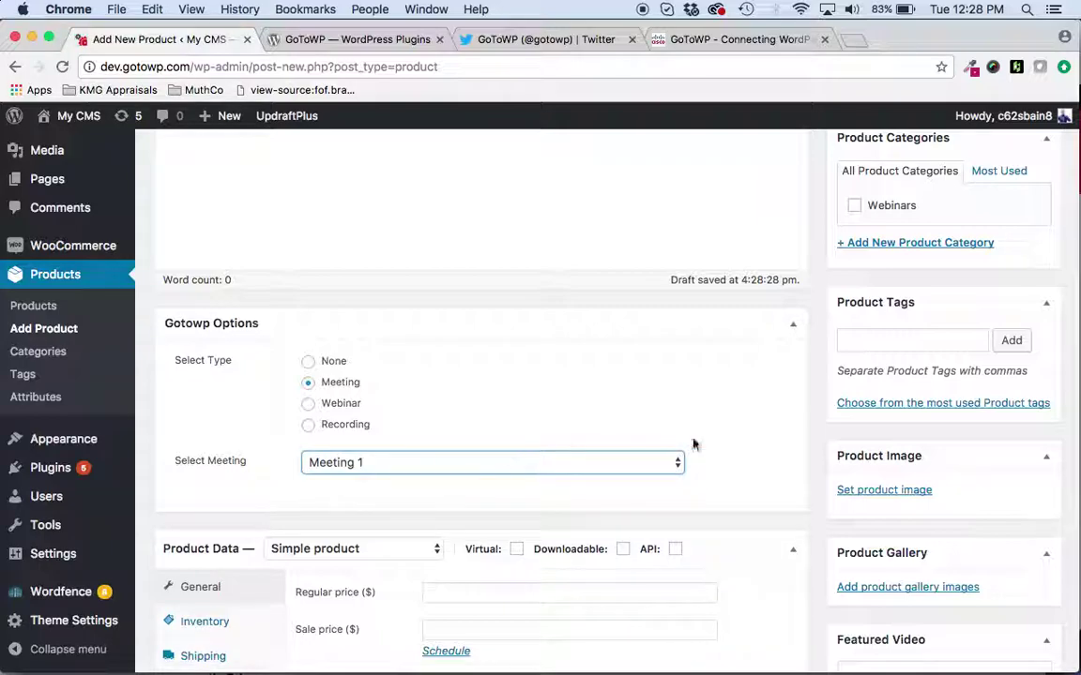
Mark the product as virtual and downloadable and set its regular price to 25.00
scroll(808, 439, "down", 1)
scroll(809, 442, "down", 2)
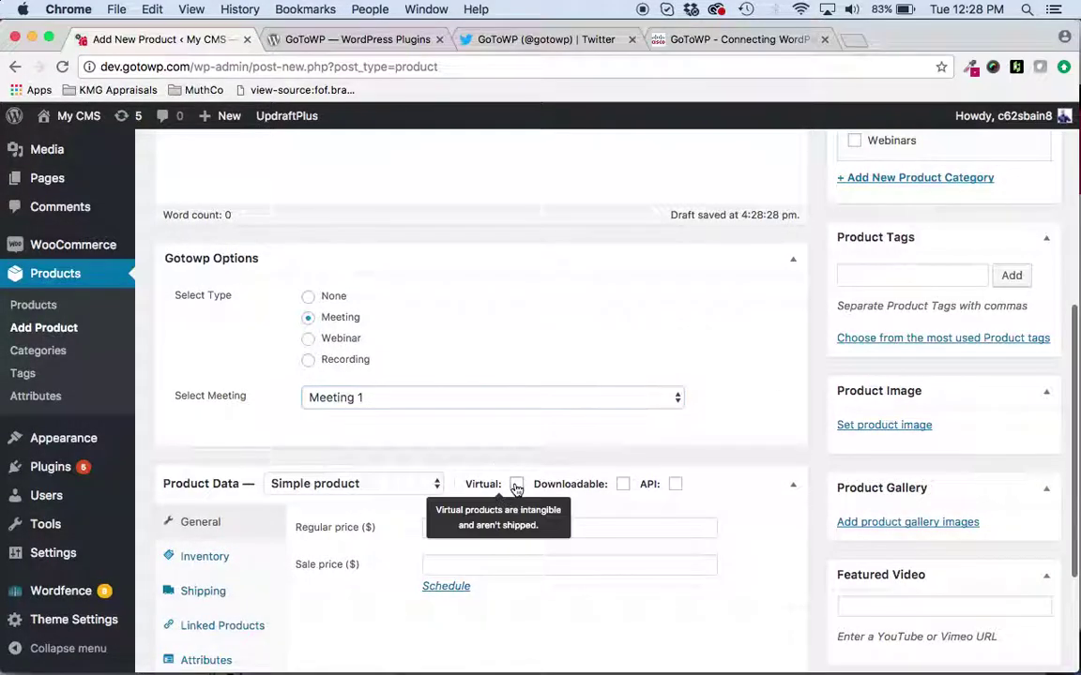
left_click(516, 484)
left_click(623, 485)
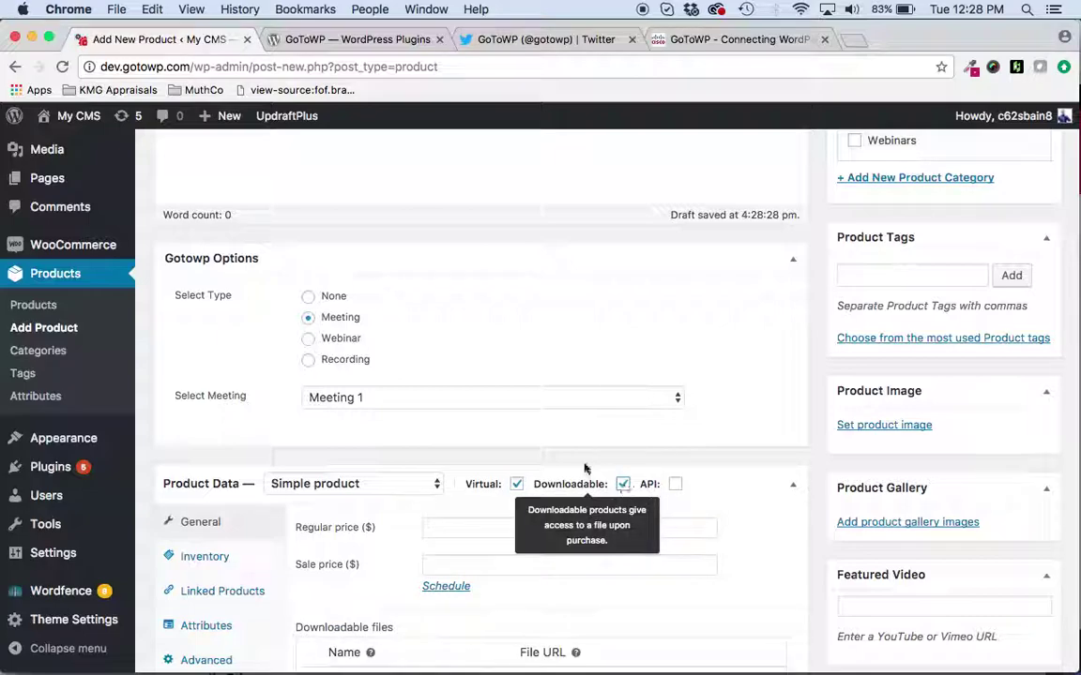
scroll(560, 447, "down", 1)
left_click(470, 497)
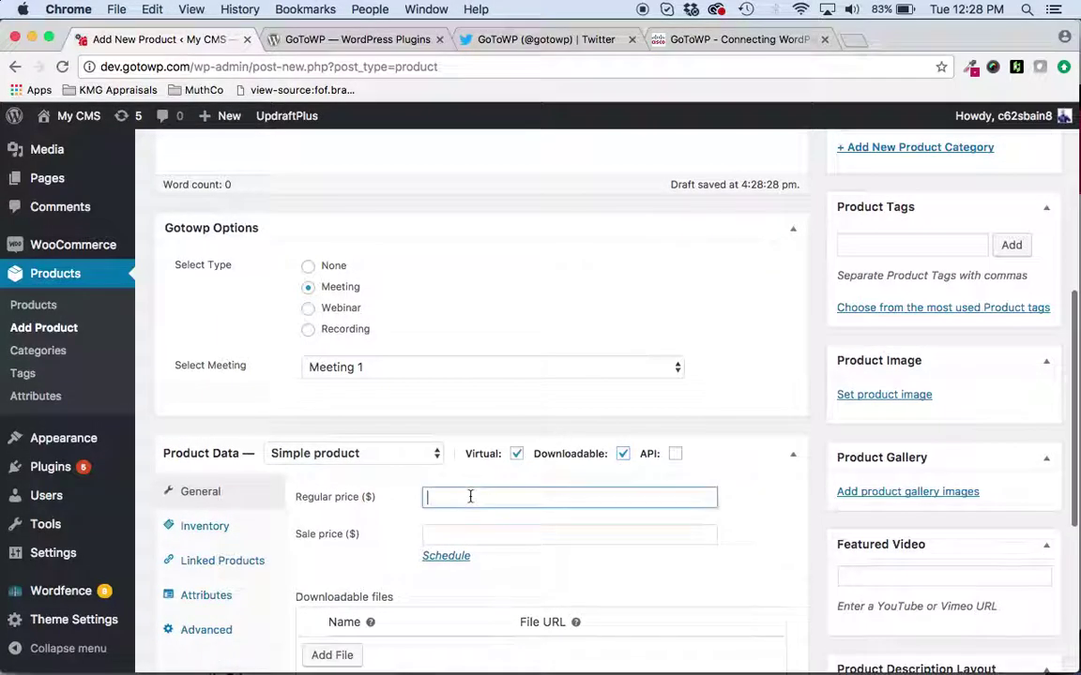
type("25.")
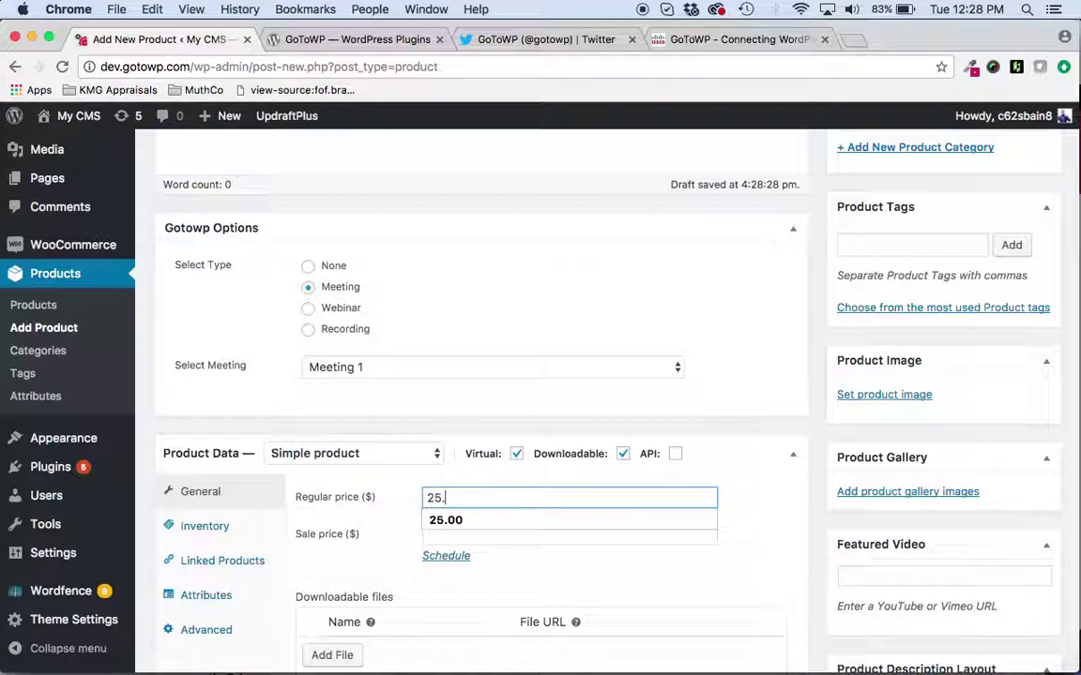
type("00")
left_click(815, 494)
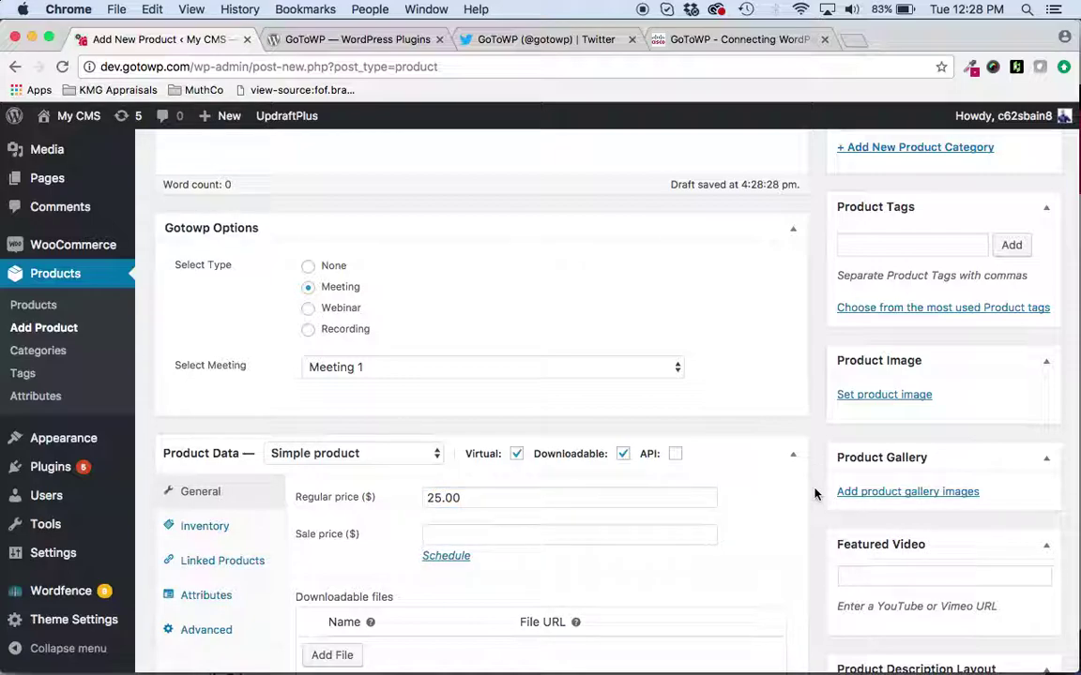
Publish the My New Meeting product and open its preview in a new tab
scroll(815, 494, "up", 10)
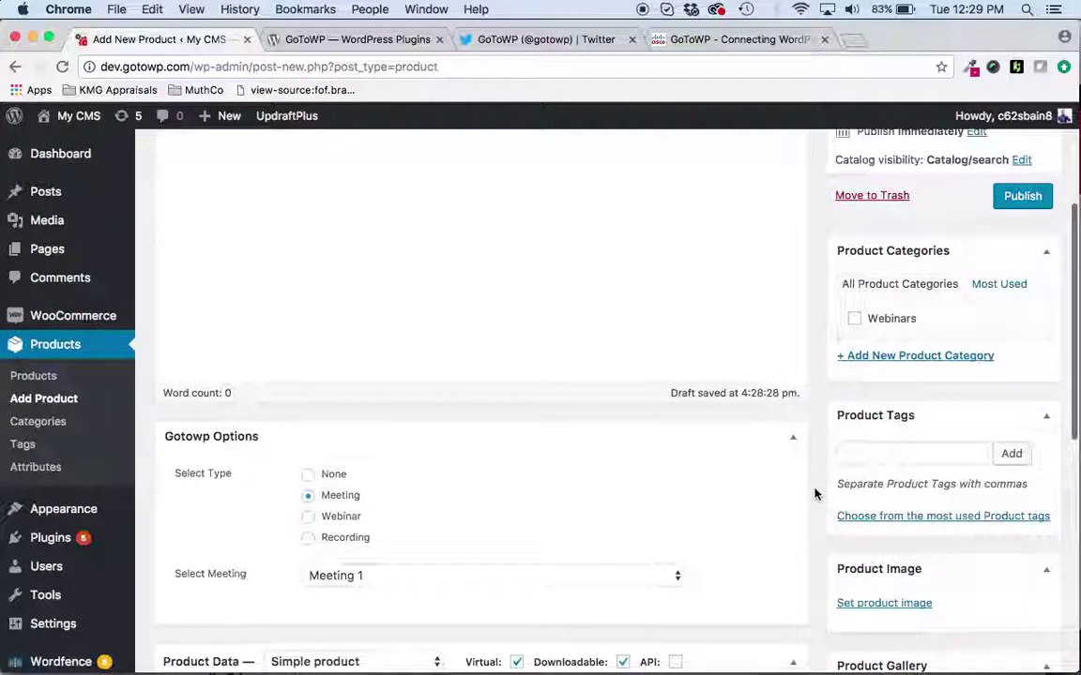
left_click(1024, 365)
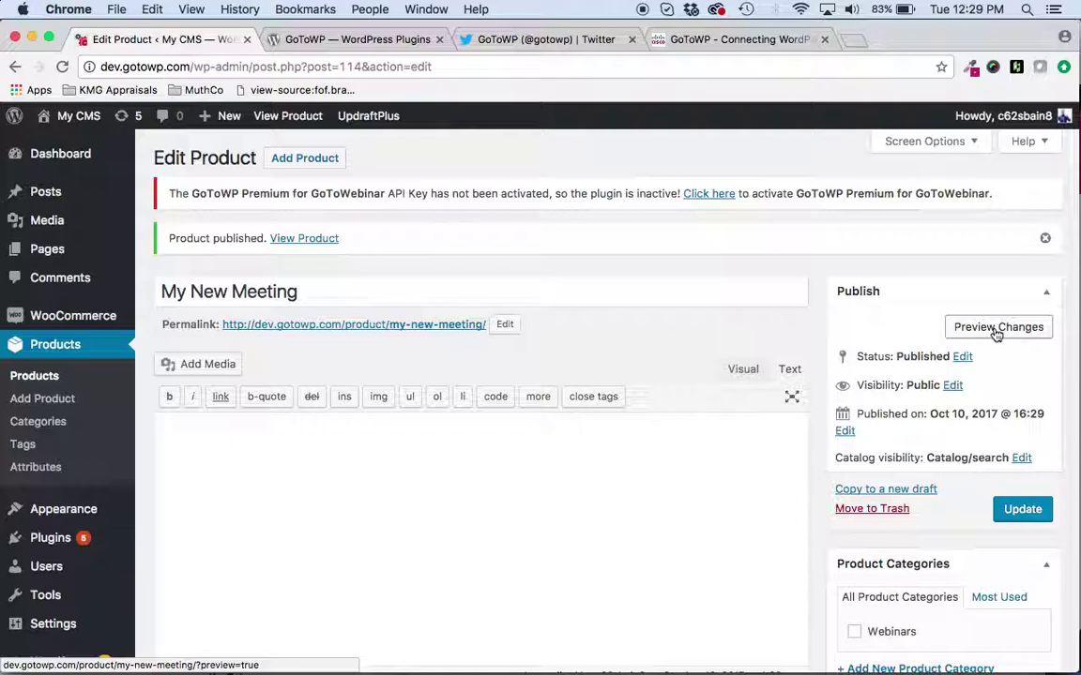
right_click(997, 335)
left_click(796, 335)
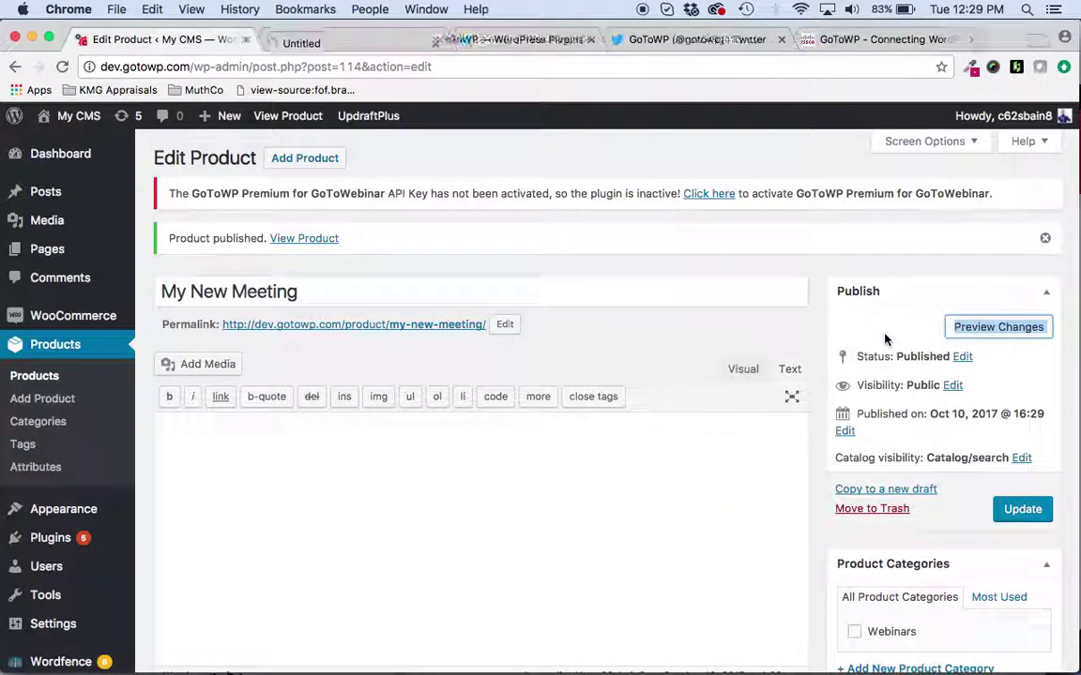
left_click(333, 39)
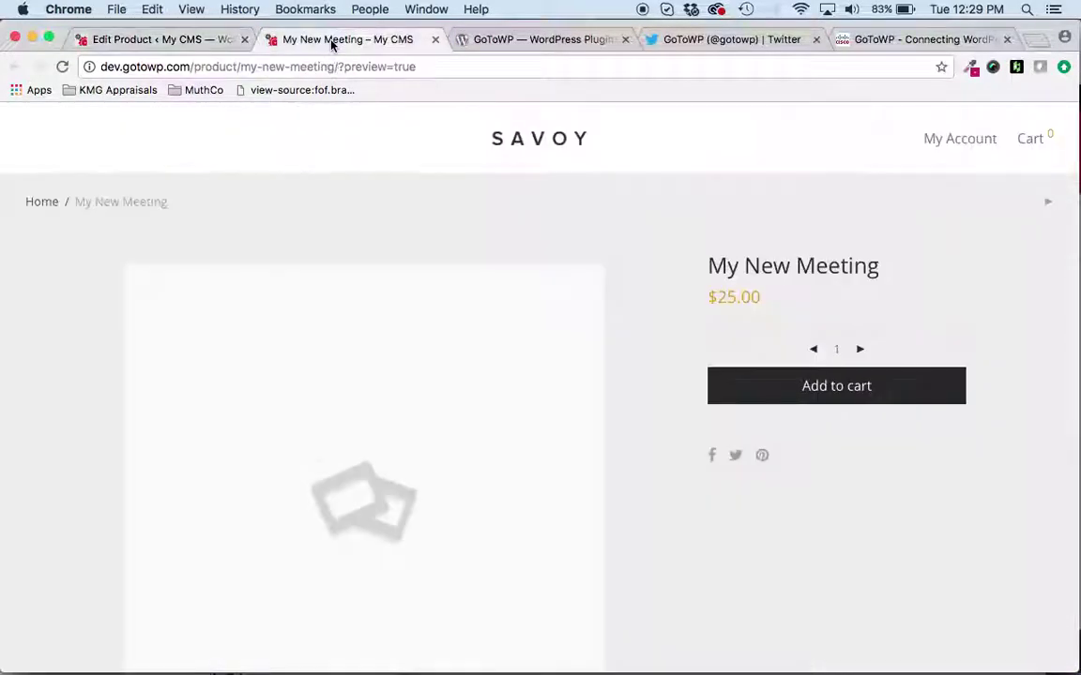
Add My New Meeting to the cart from its product page and proceed to checkout
scroll(820, 282, "down", 2)
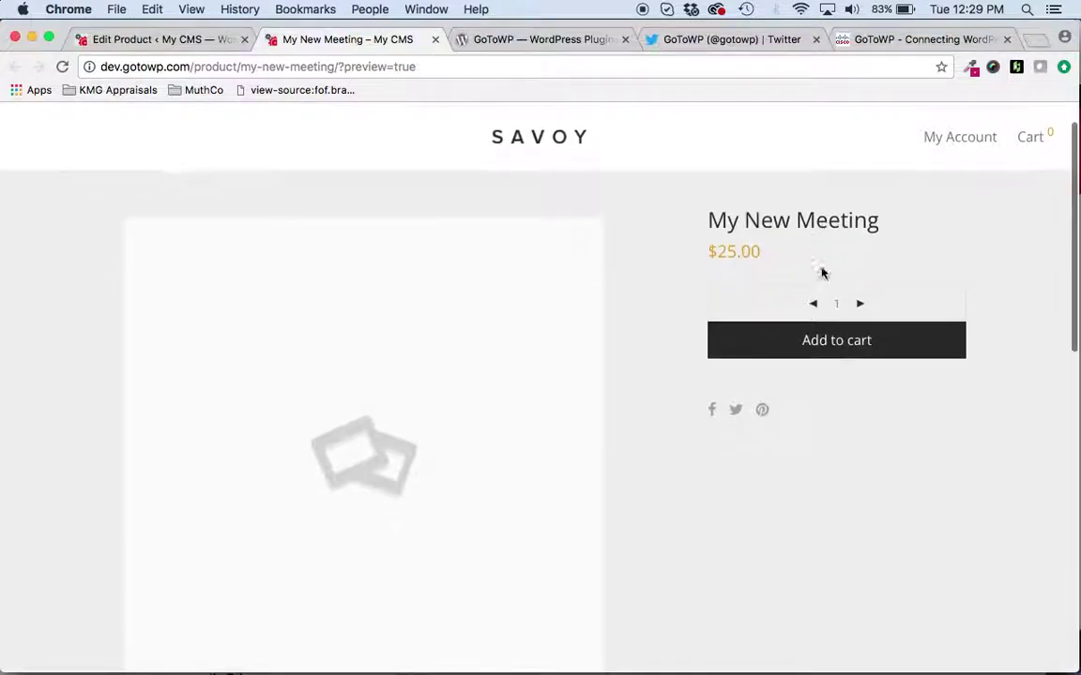
scroll(662, 451, "down", 5)
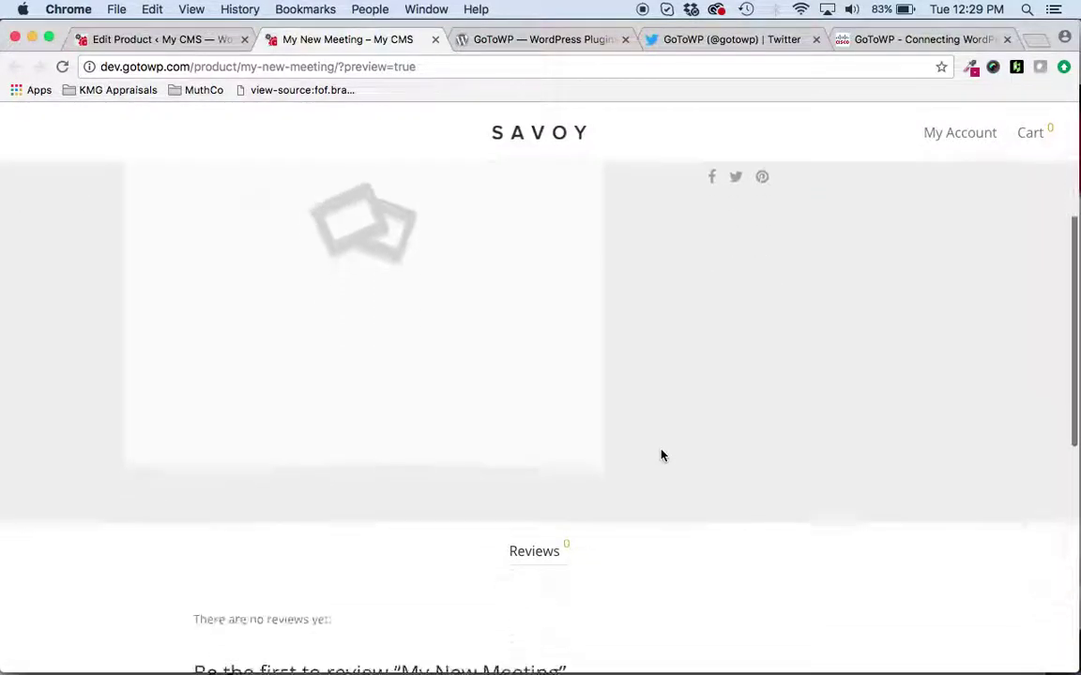
scroll(662, 451, "up", 5)
left_click(844, 366)
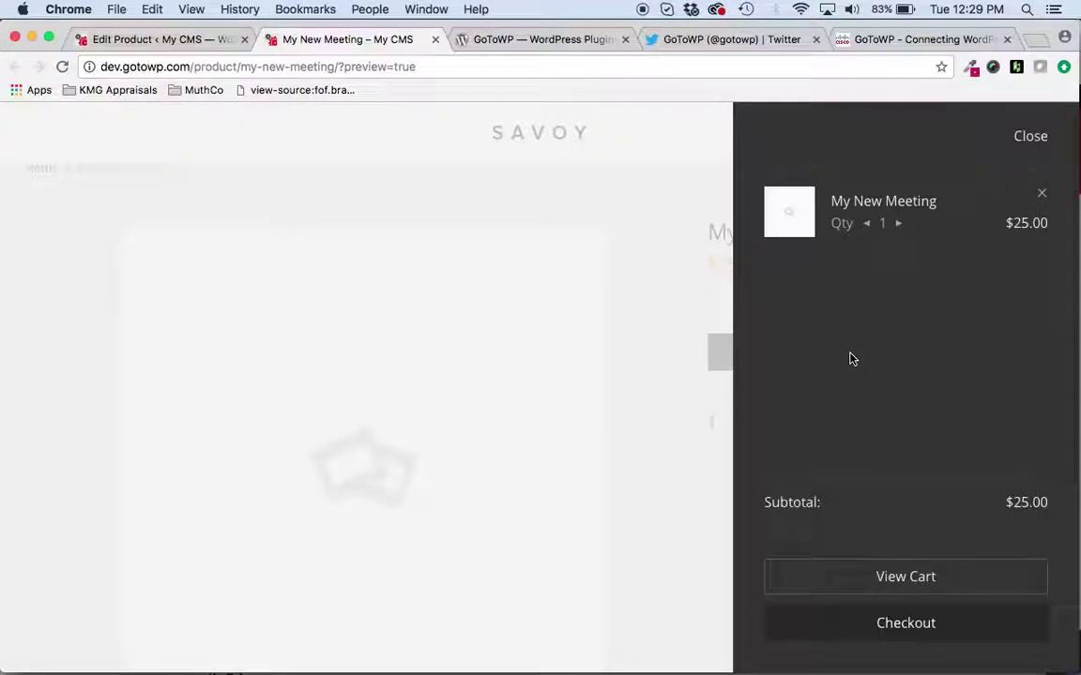
left_click(896, 624)
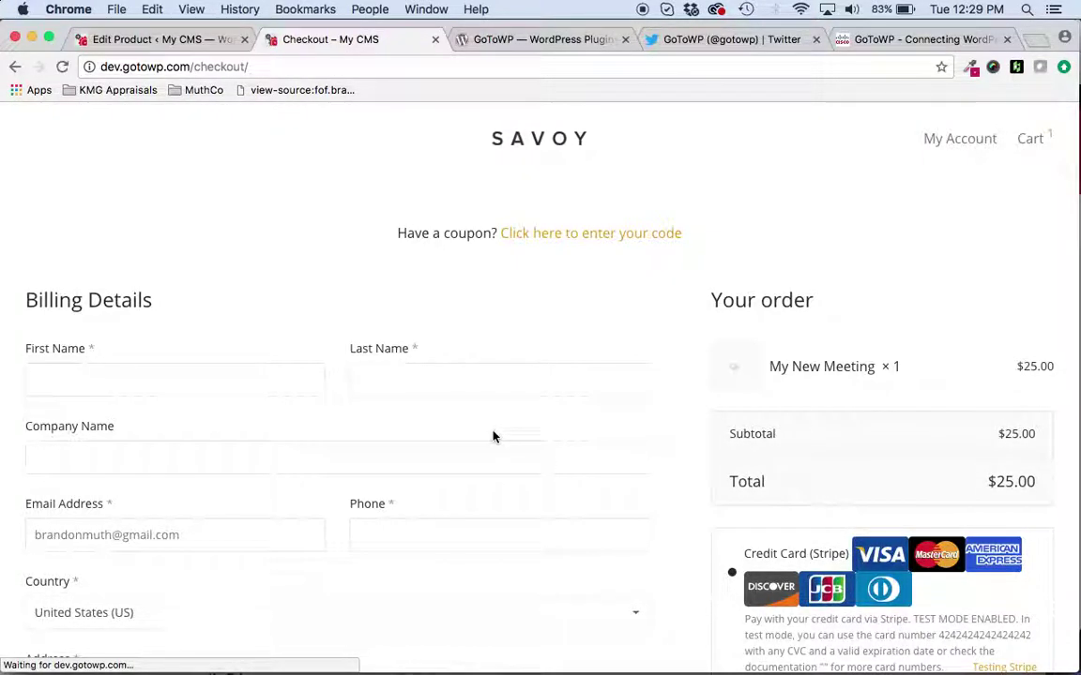
Review the checkout page's billing fields, order summary and credit card payment section
scroll(477, 436, "down", 3)
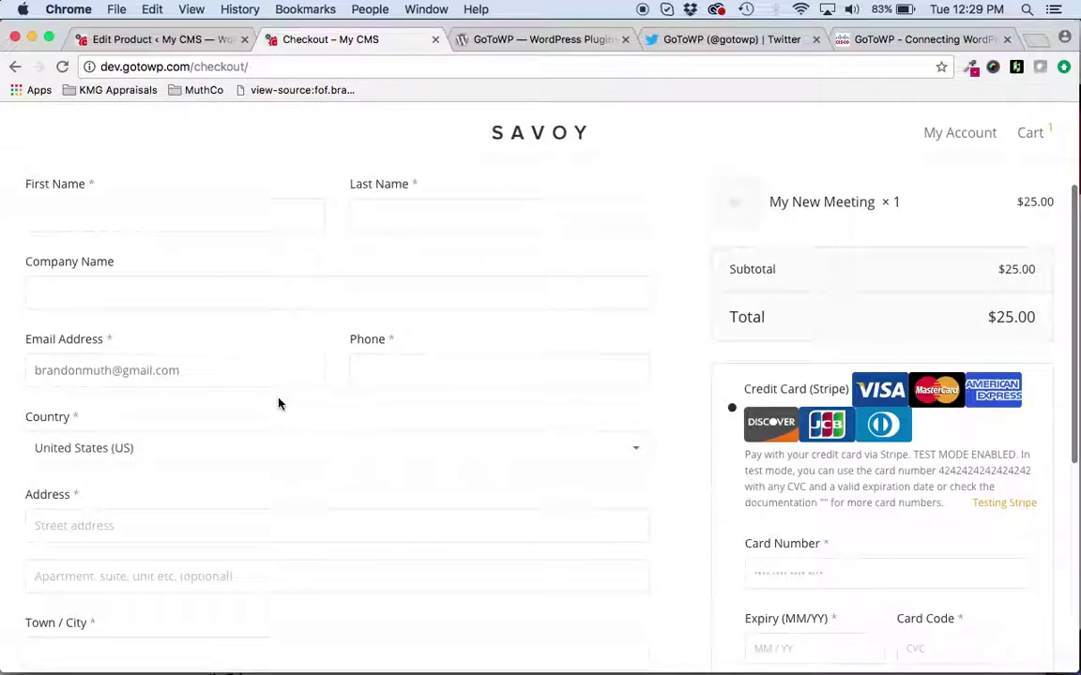
scroll(278, 403, "down", 5)
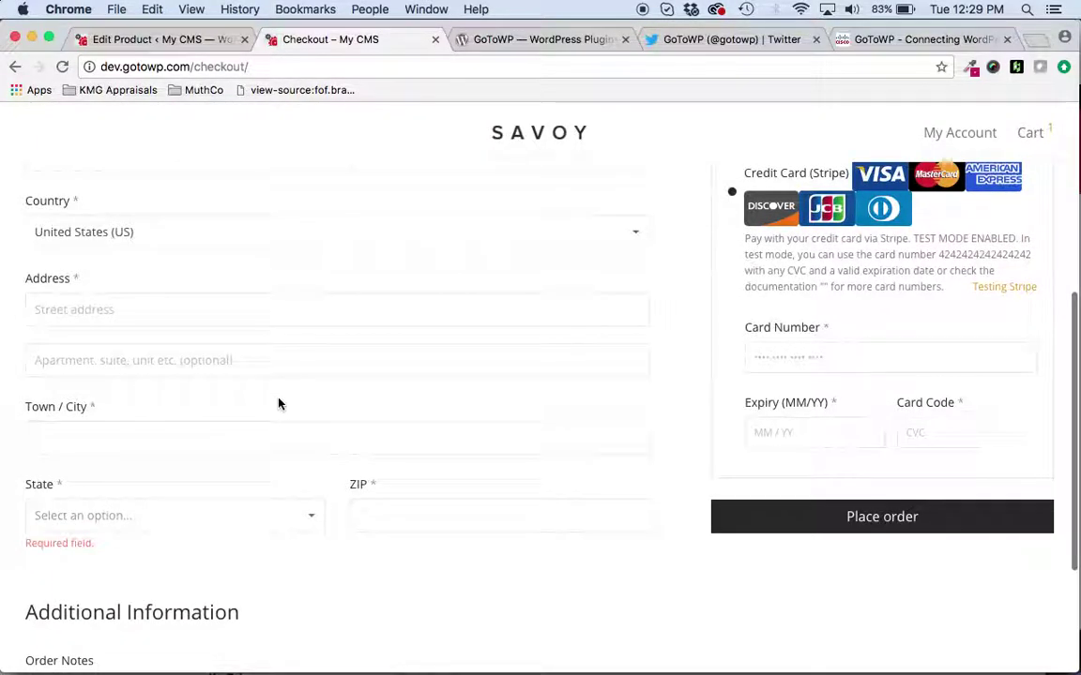
scroll(278, 403, "down", 4)
scroll(279, 403, "up", 6)
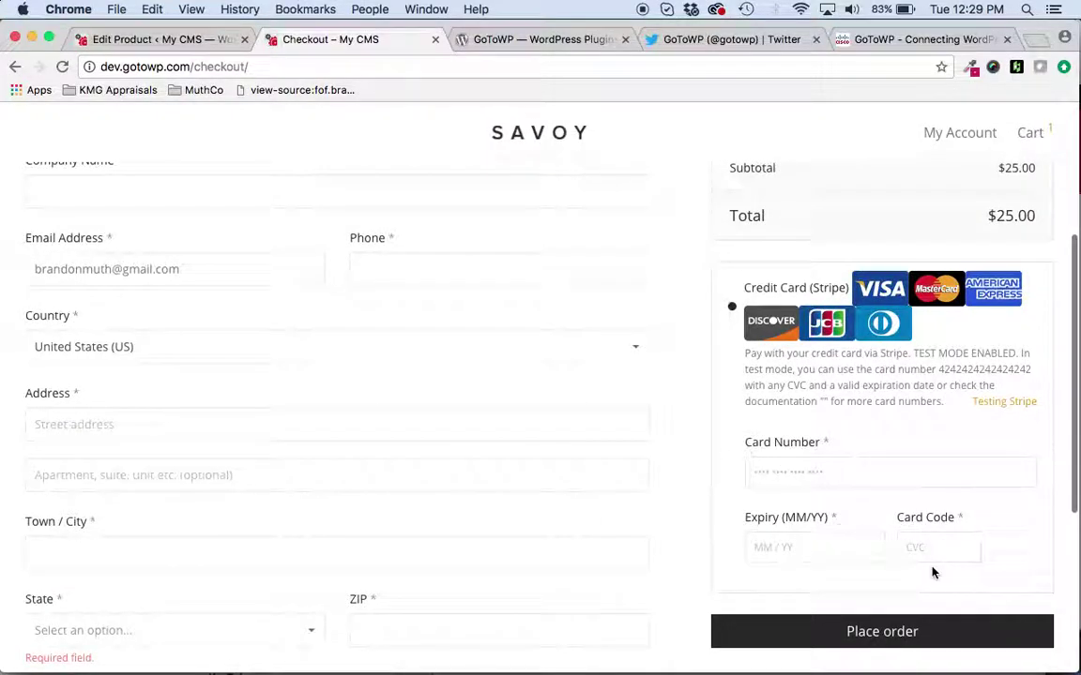
scroll(685, 549, "up", 3)
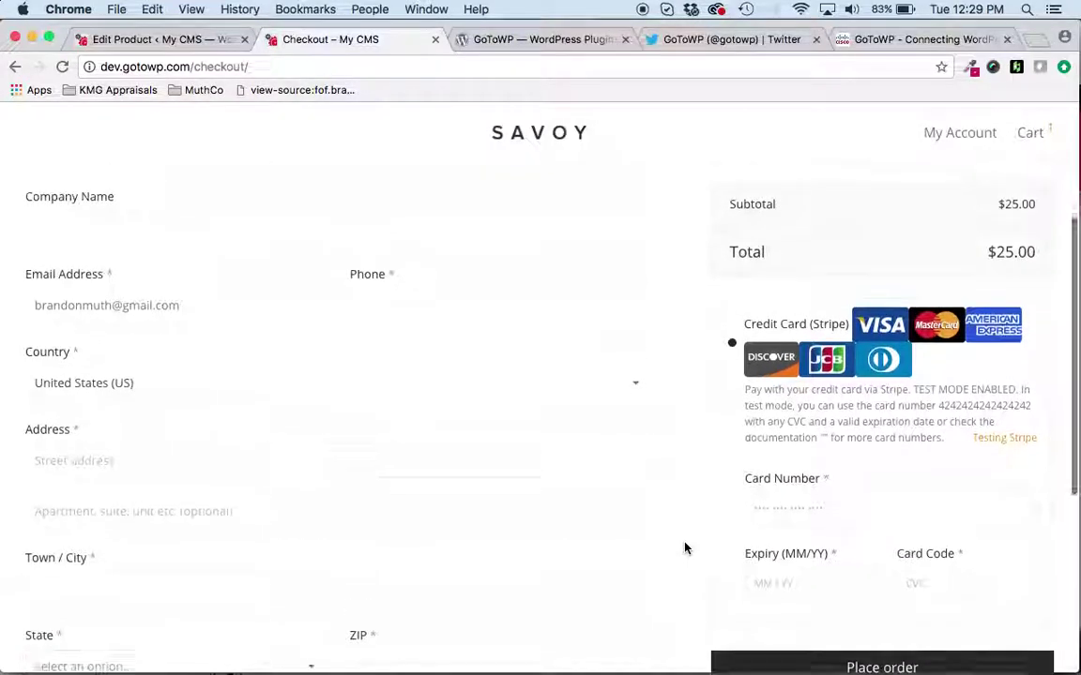
scroll(685, 549, "up", 2)
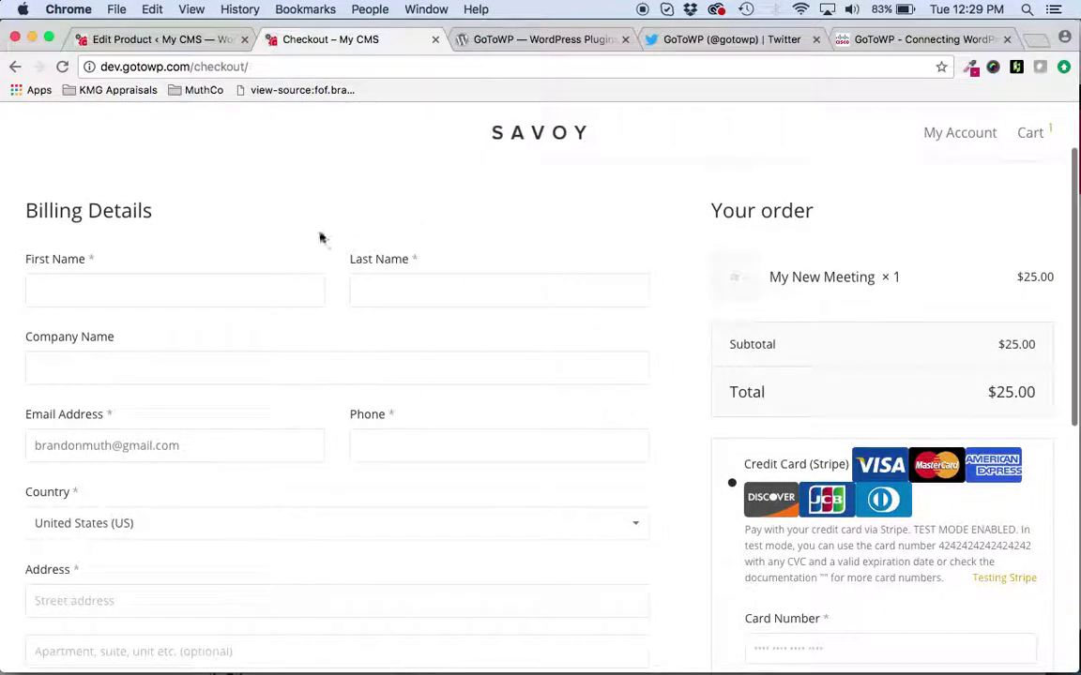
scroll(561, 392, "down", 1)
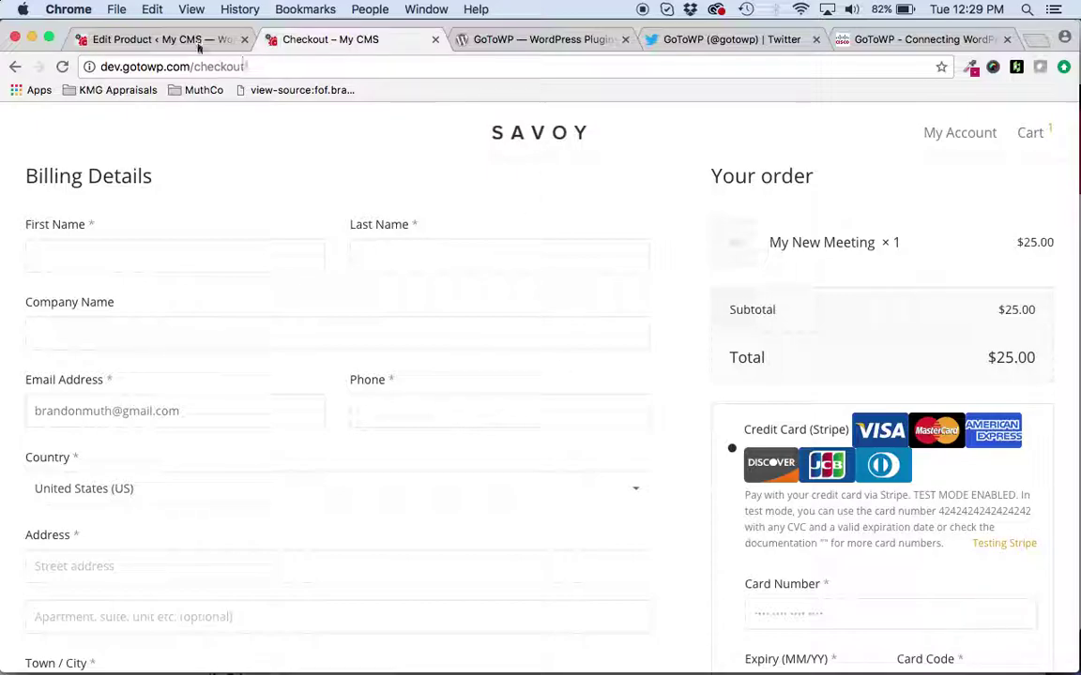
Return to the product admin and start another new product titled "My New Webinar"
left_click(159, 39)
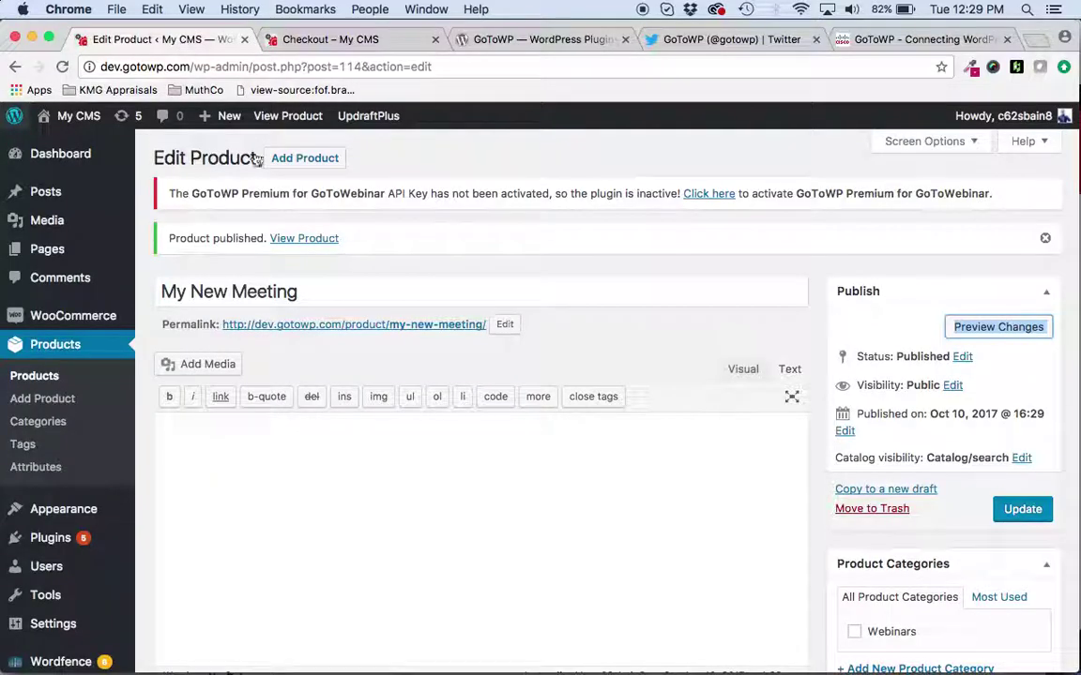
left_click(50, 400)
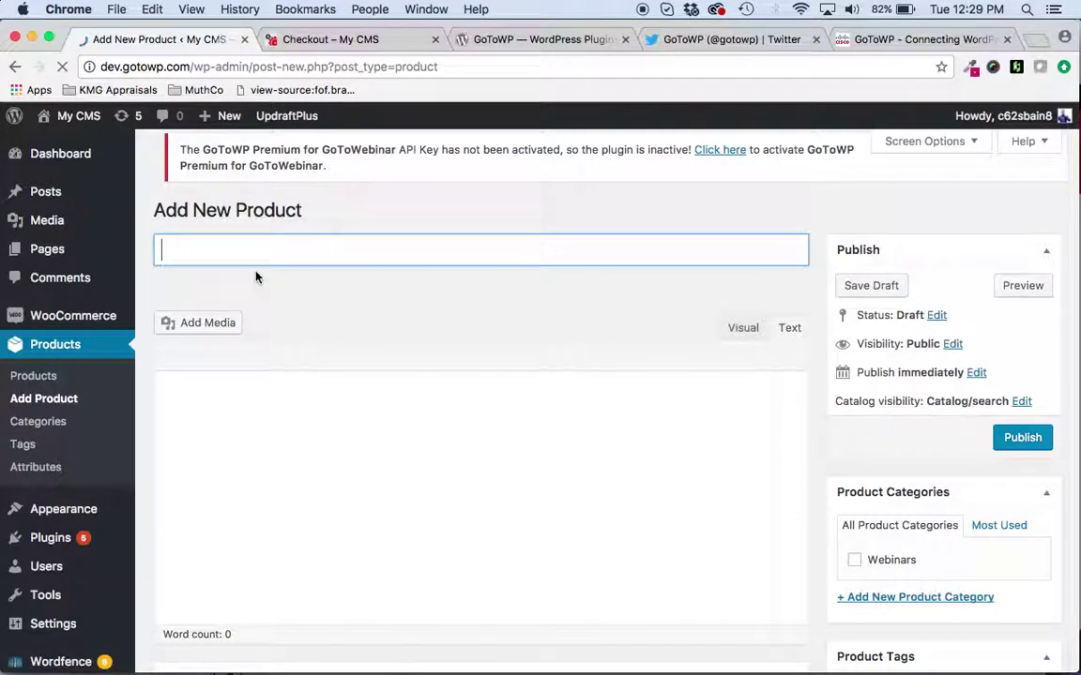
type("My New WEbina")
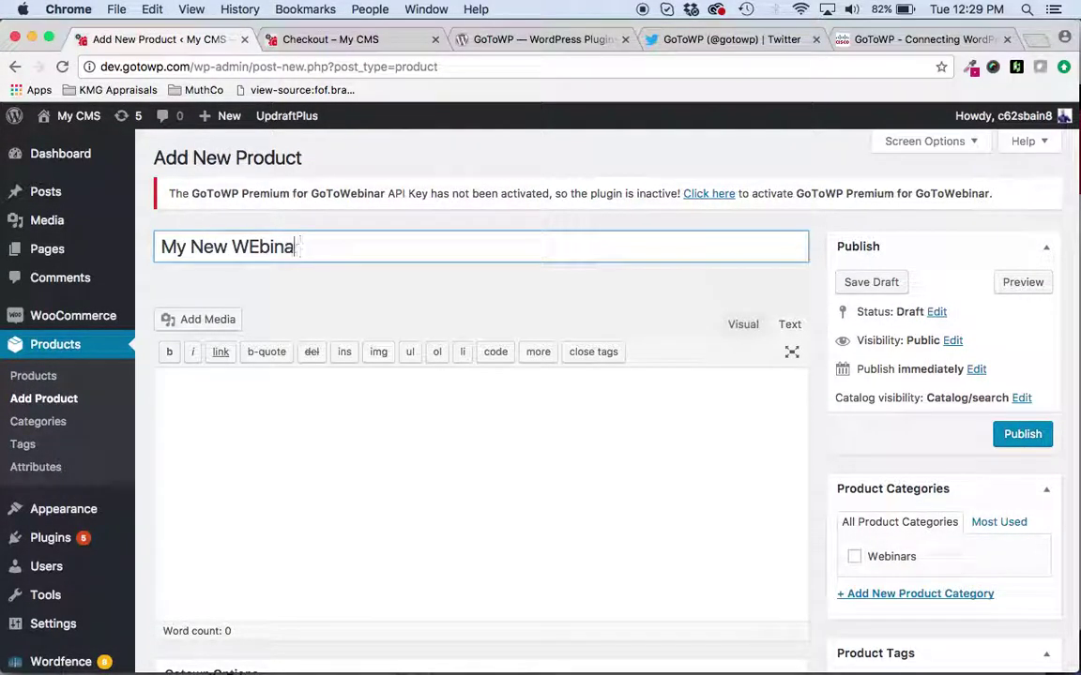
key("BackSpace")
key("BackSpace")
key("BackSpace")
key("BackSpace")
type("ebinar")
Set the product's GoToWP type to Webinar and choose Sample Webinar as the linked webinar
scroll(428, 347, "down", 5)
left_click(308, 375)
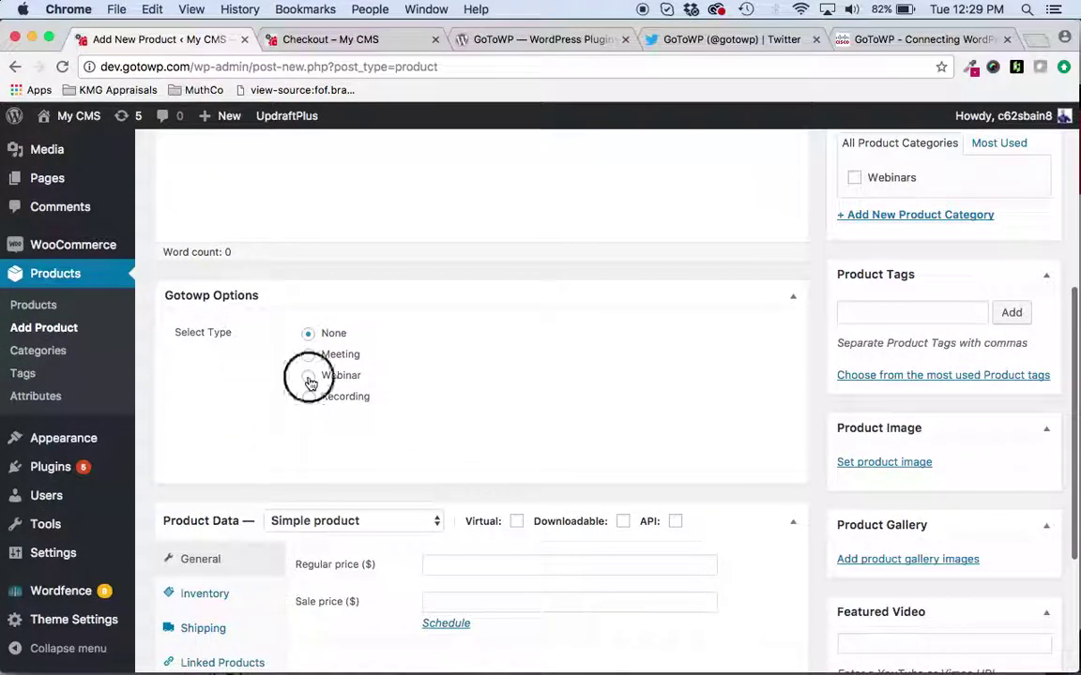
left_click(424, 435)
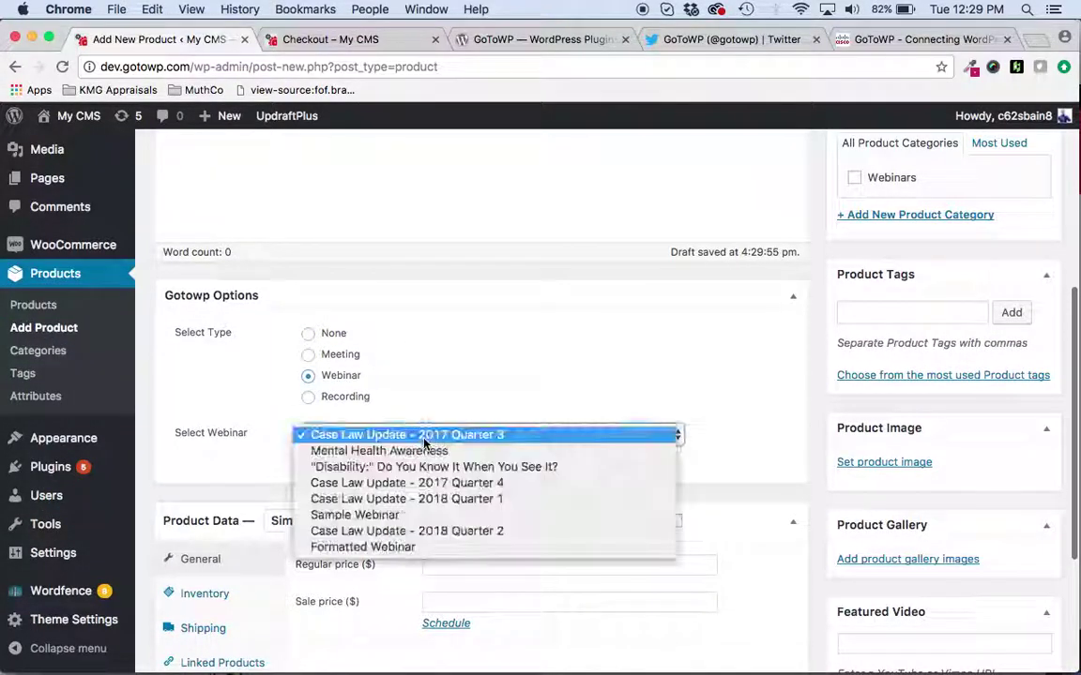
left_click(414, 515)
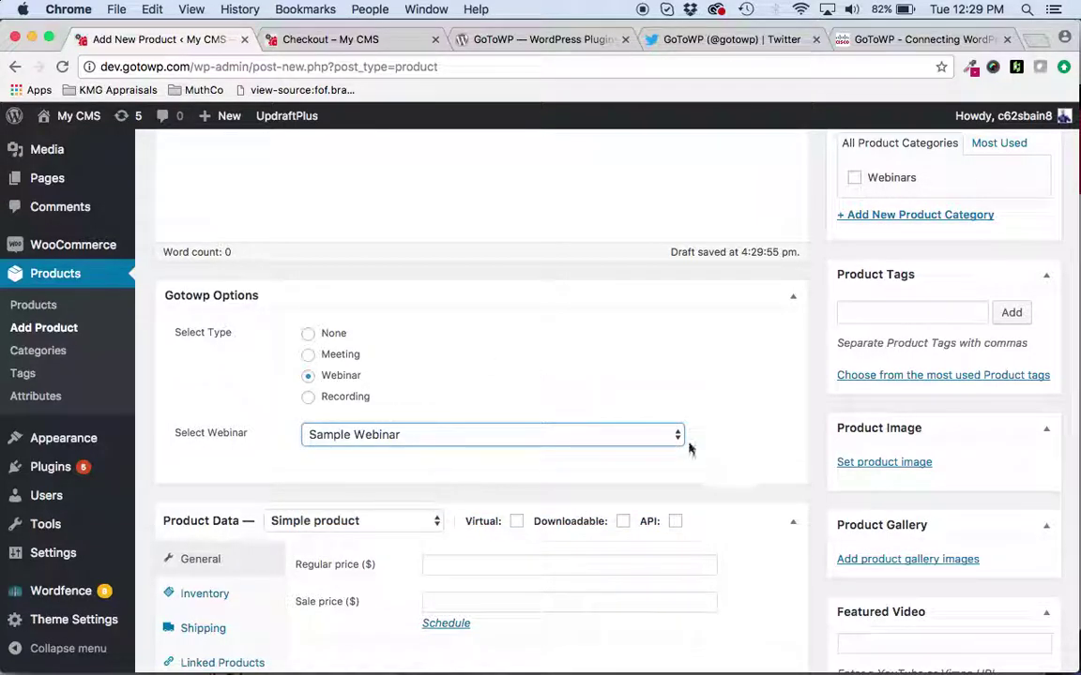
Mark the webinar product as virtual and downloadable, and set its regular price to 50.00
left_click(517, 522)
left_click(623, 520)
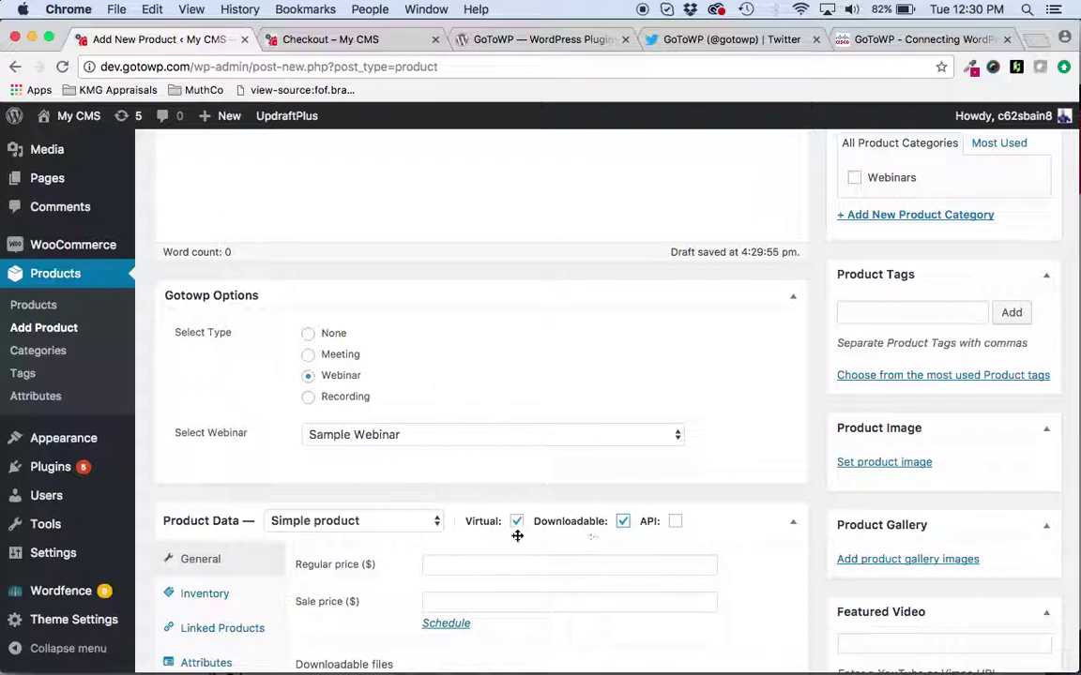
scroll(496, 519, "down", 2)
left_click(444, 531)
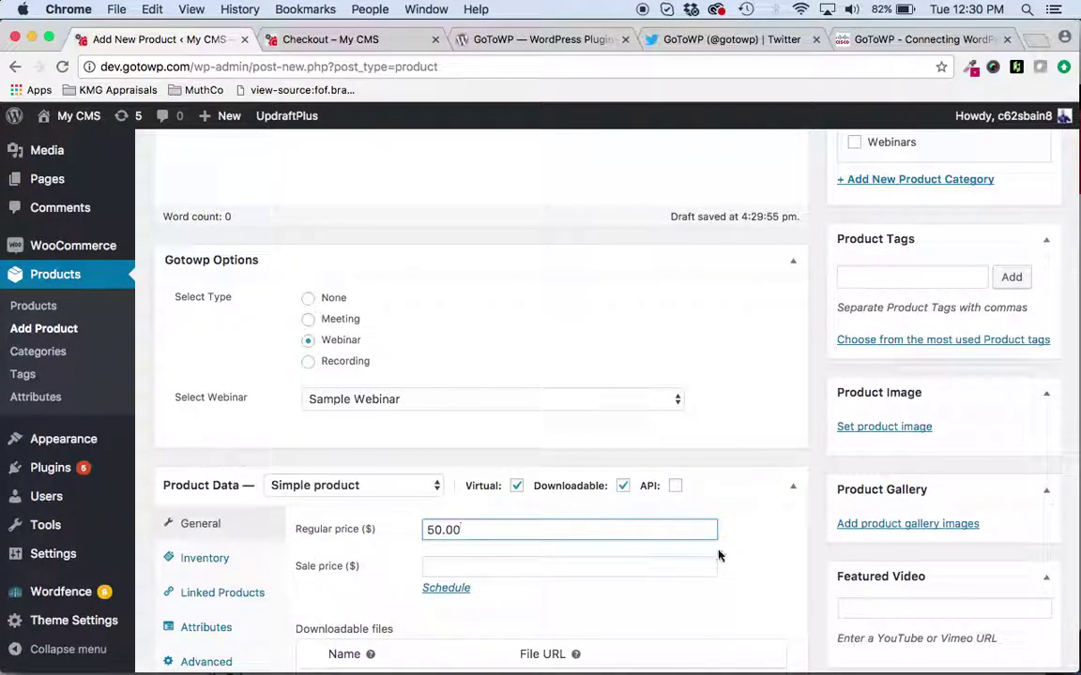
Publish the My New Webinar product and open its preview in a new tab
scroll(820, 524, "up", 5)
scroll(820, 525, "up", 3)
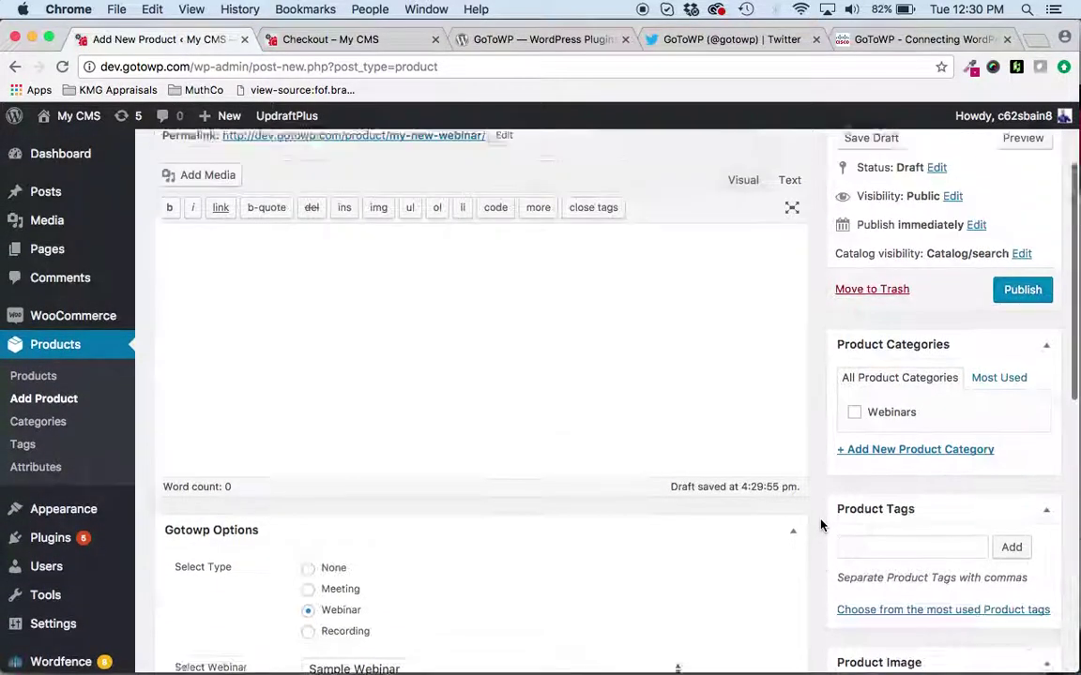
left_click(1023, 386)
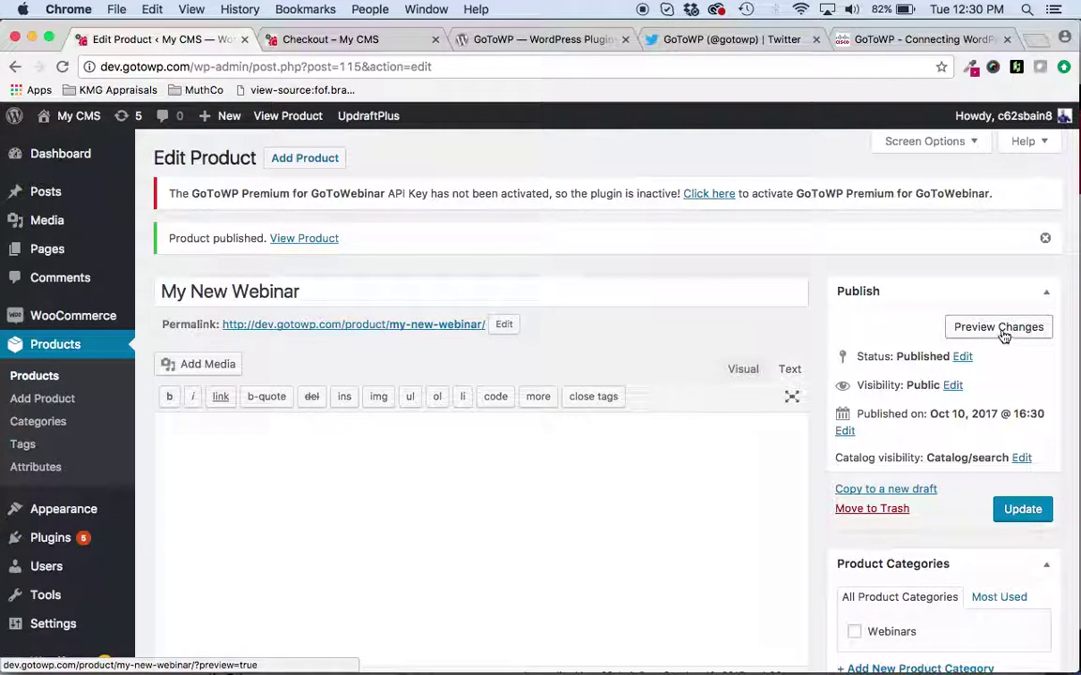
right_click(1001, 331)
left_click(924, 340)
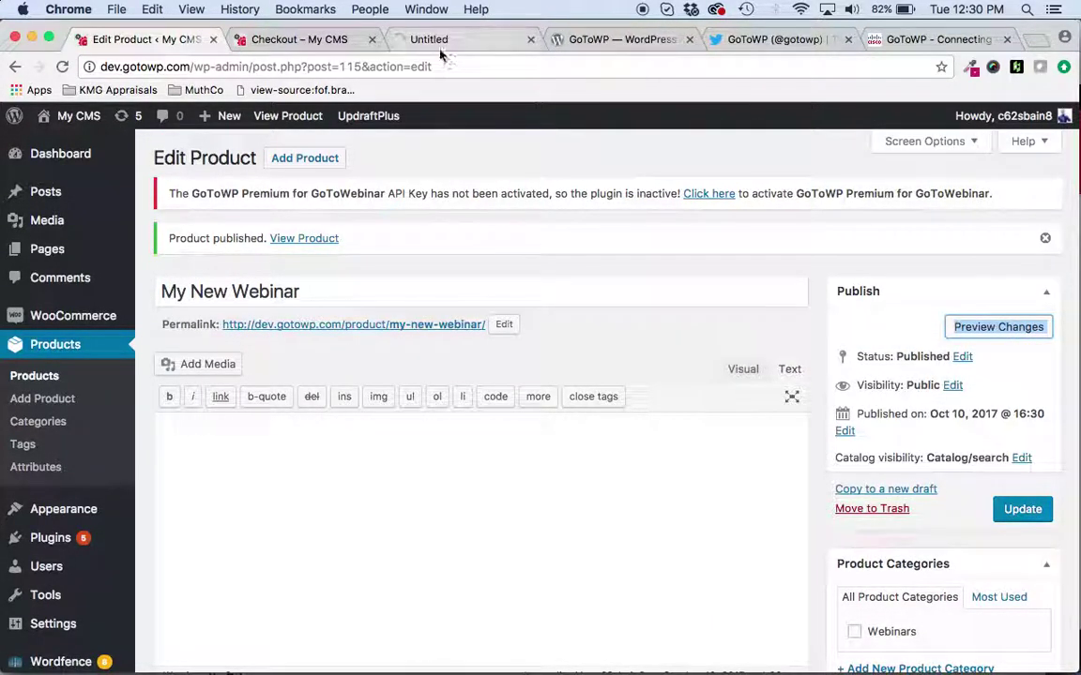
left_click(393, 37)
Add My New Webinar to the cart from its product page and proceed to checkout
scroll(431, 323, "down", 2)
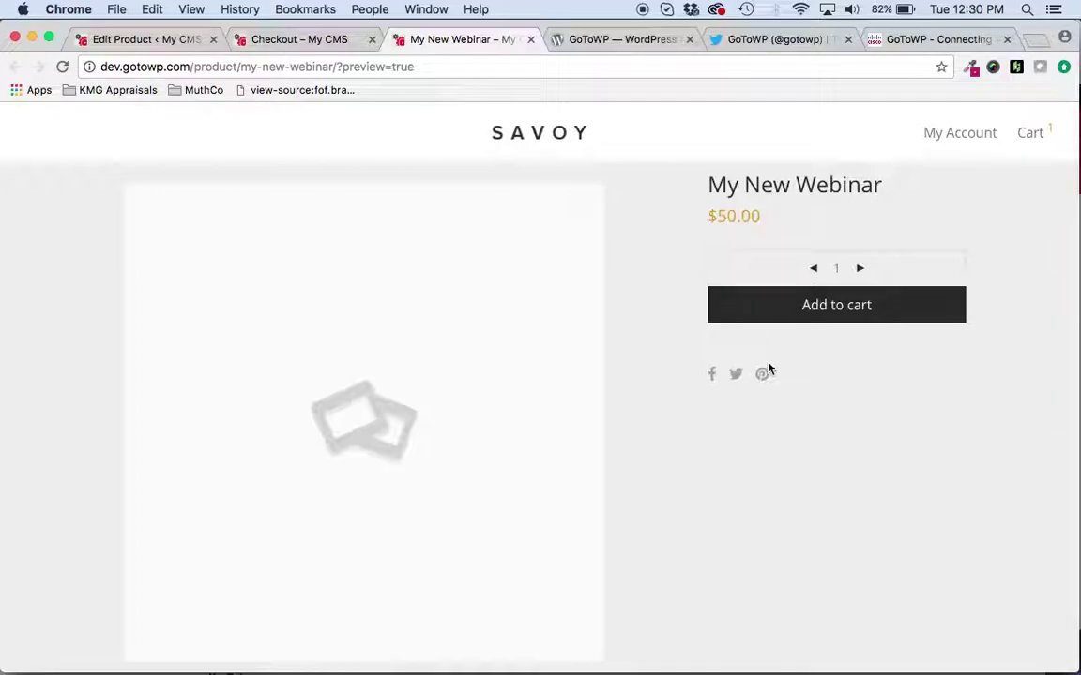
left_click(844, 303)
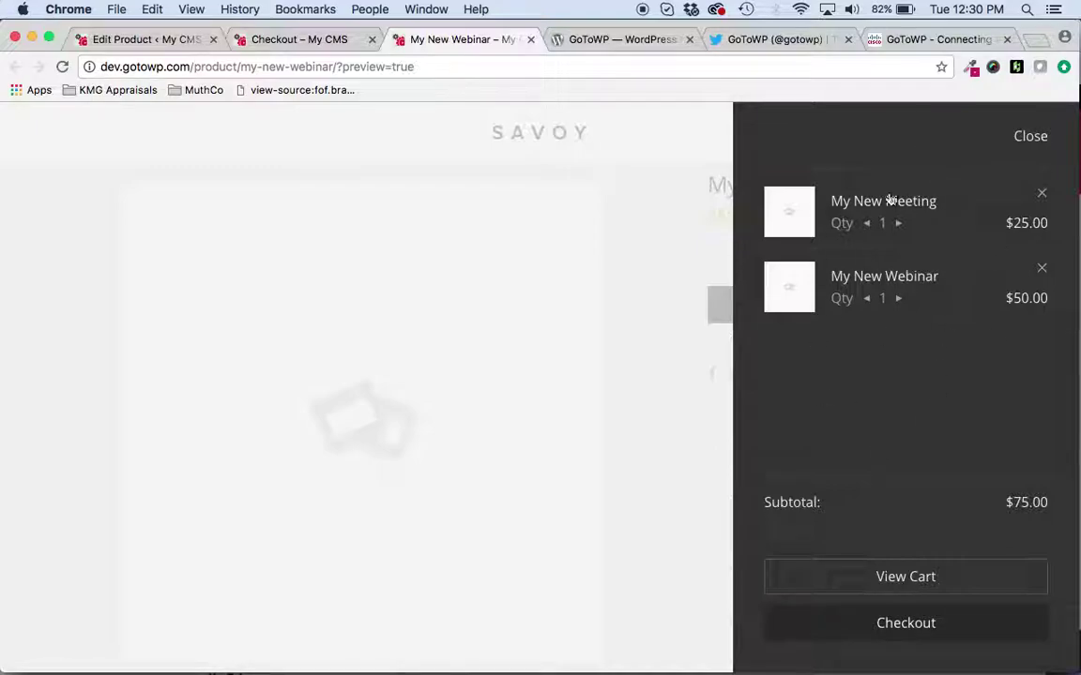
left_click(903, 626)
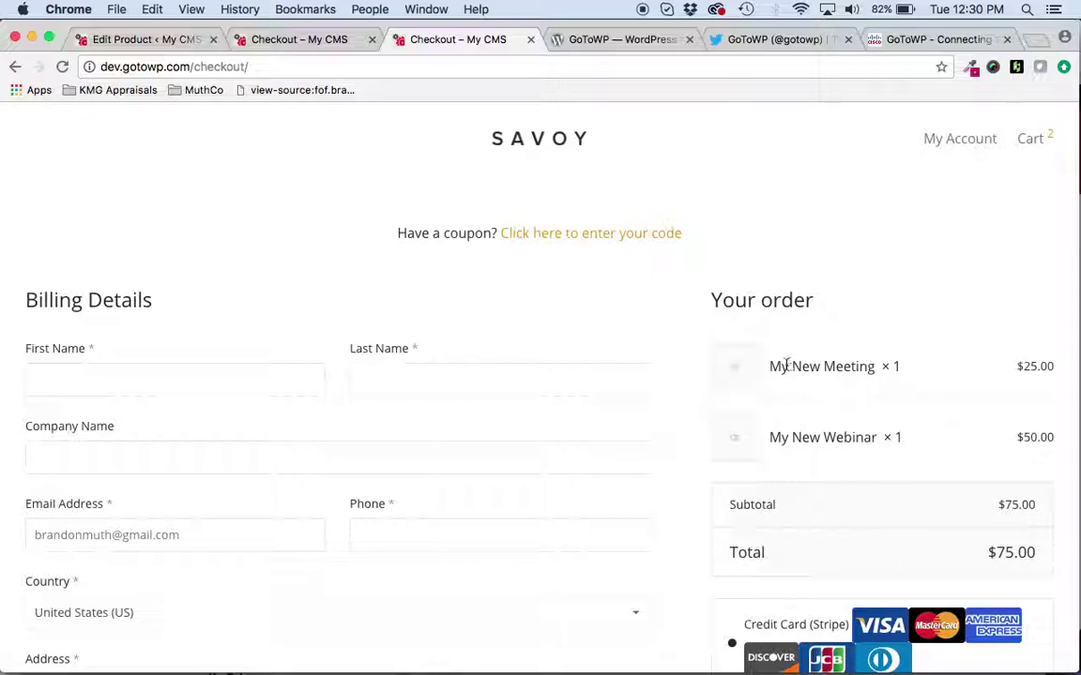
Review the meeting and webinar items in the order summary and the rest of the checkout page
left_click_drag(787, 365, 876, 366)
left_click_drag(770, 437, 876, 437)
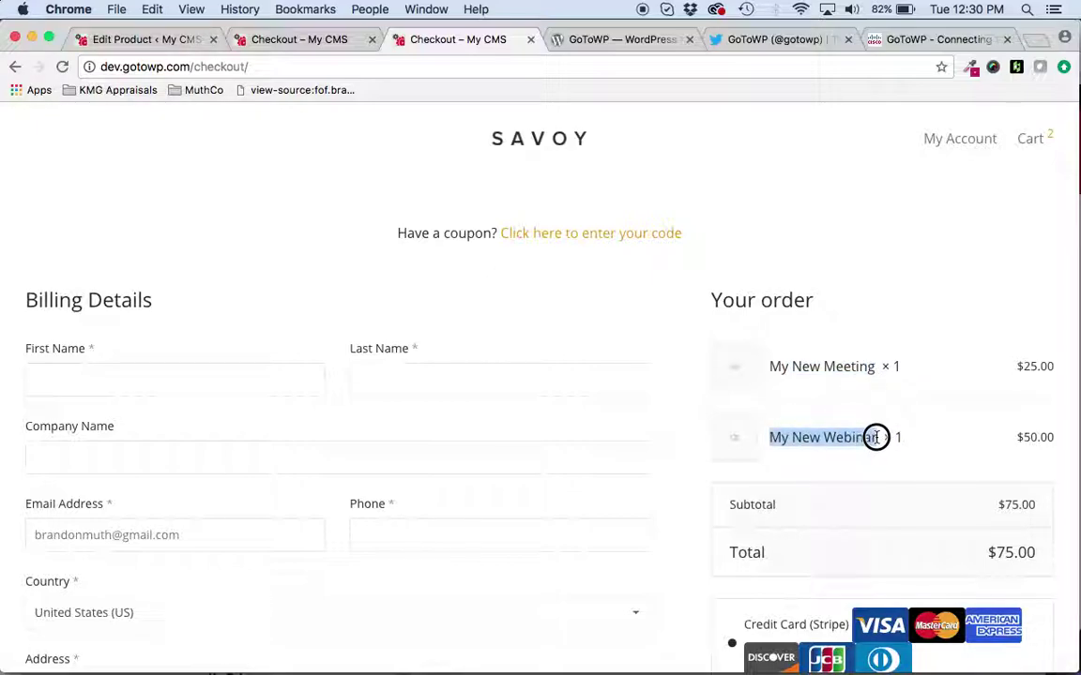
left_click(865, 437)
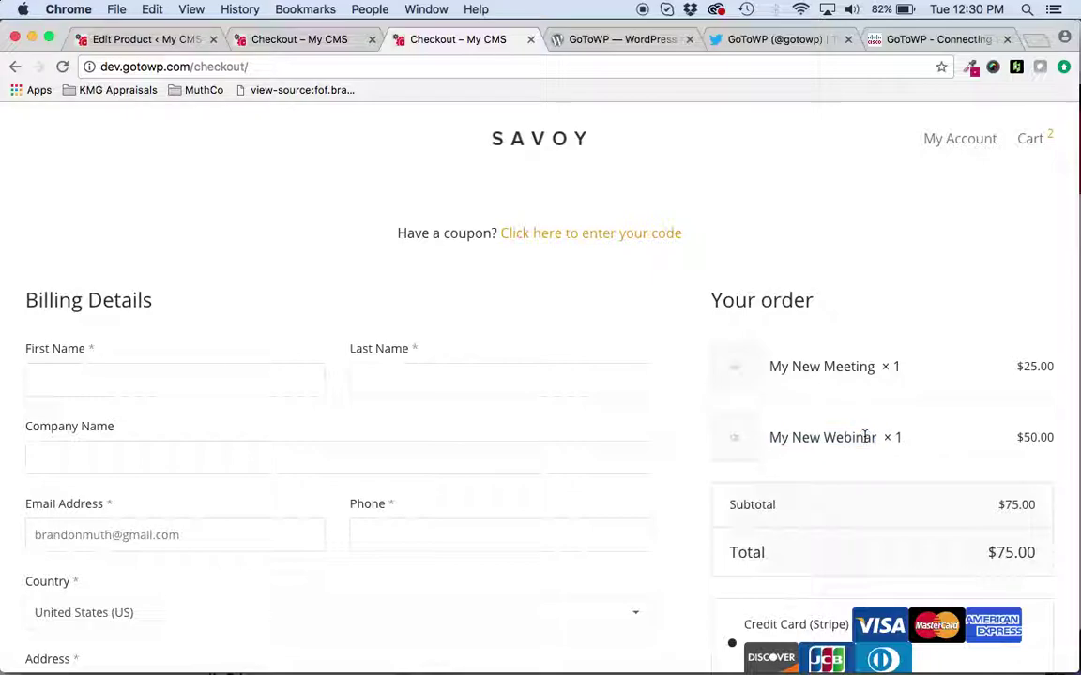
scroll(865, 437, "down", 1)
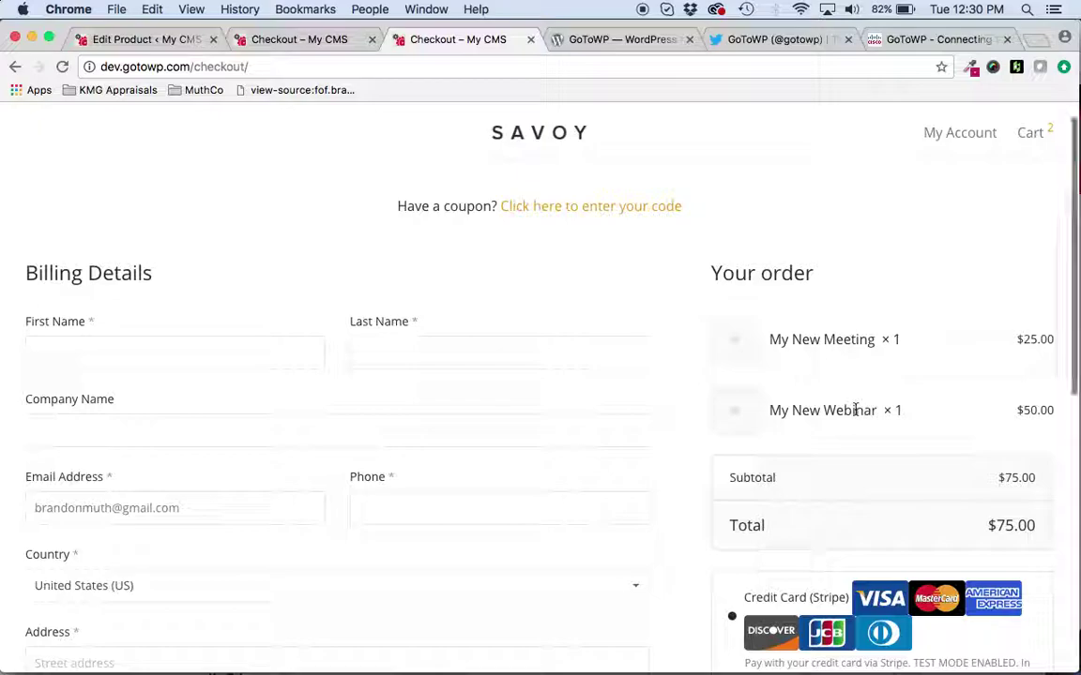
scroll(856, 410, "down", 3)
scroll(856, 410, "up", 4)
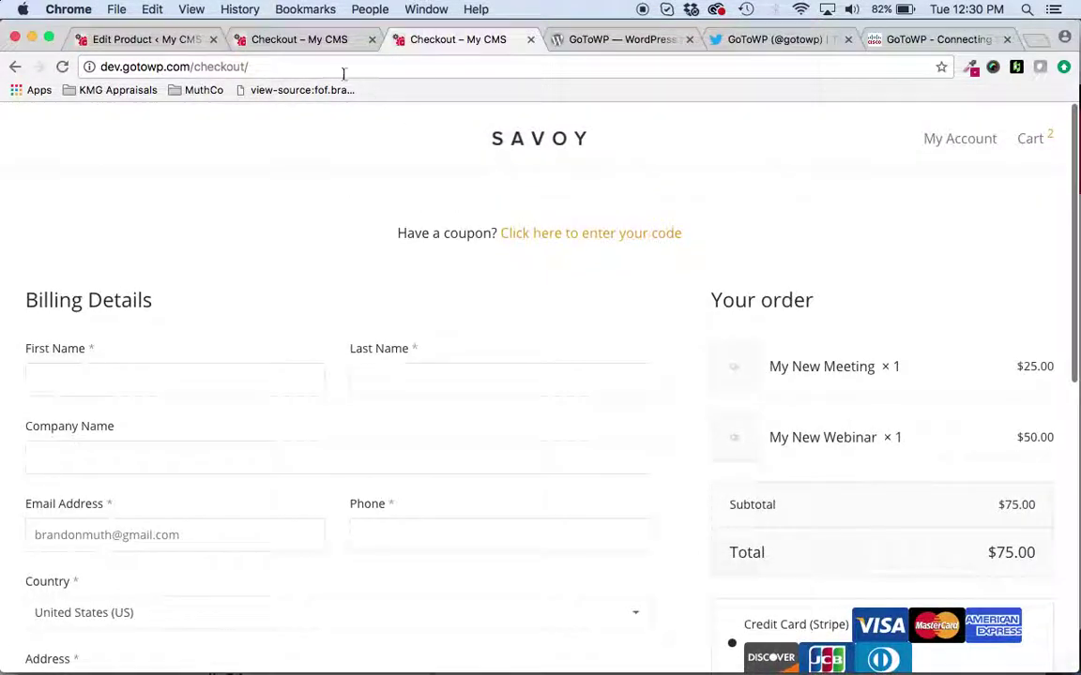
Return to the My New Webinar product editor, set its GoToWP type to Recording and activate the Recording Key field
left_click(141, 38)
scroll(472, 414, "down", 5)
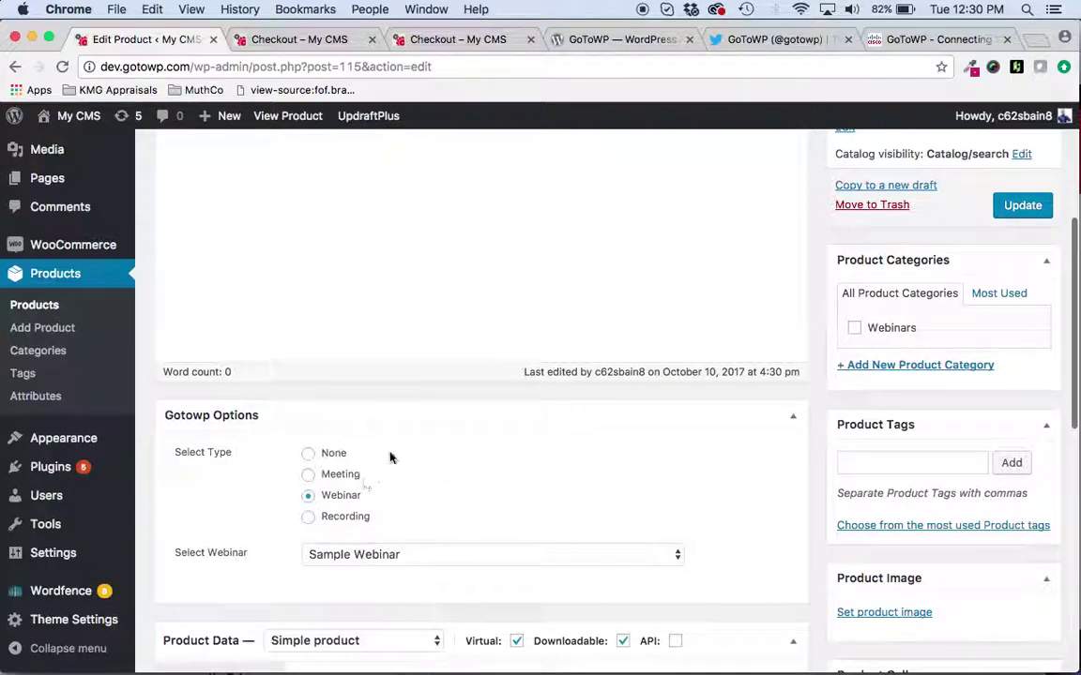
left_click(310, 519)
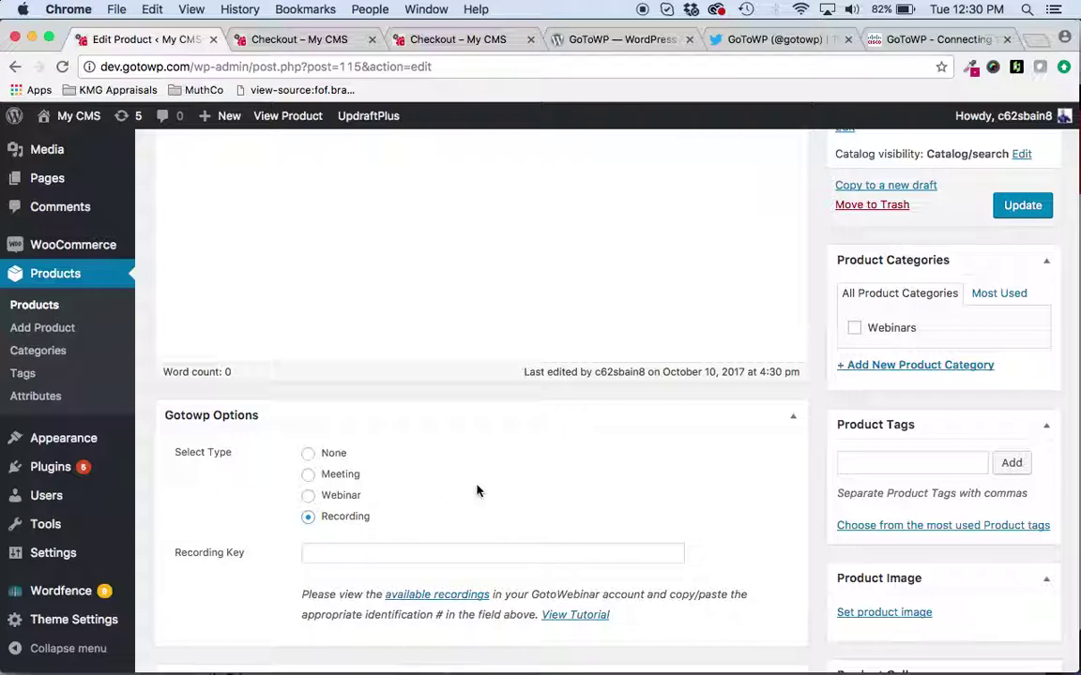
scroll(406, 512, "down", 1)
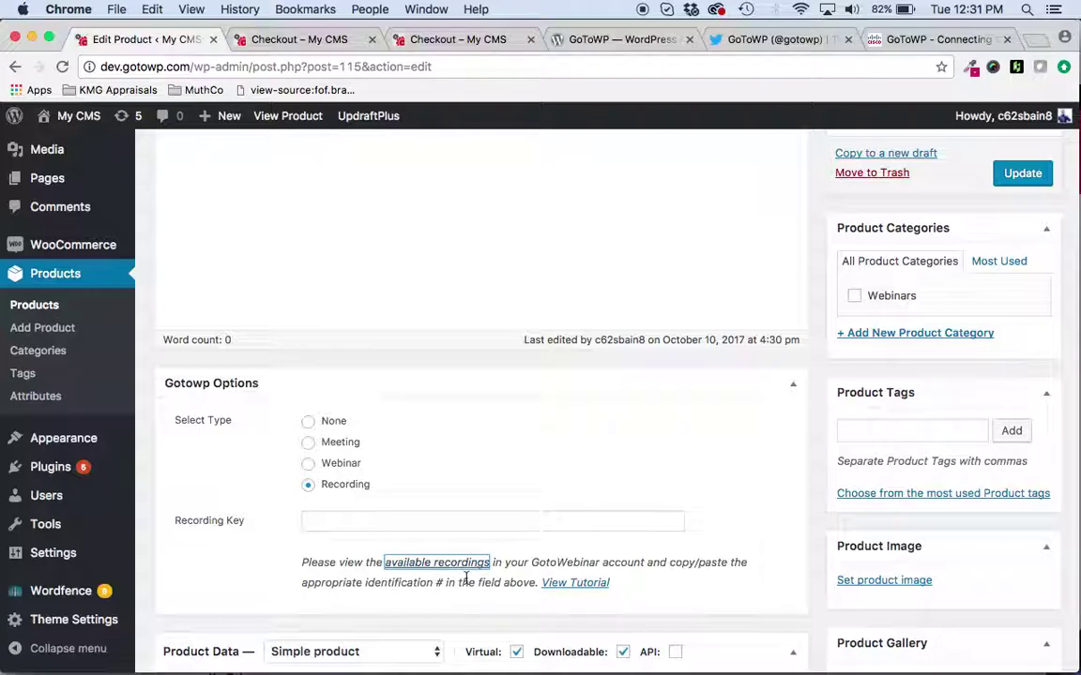
left_click(470, 522)
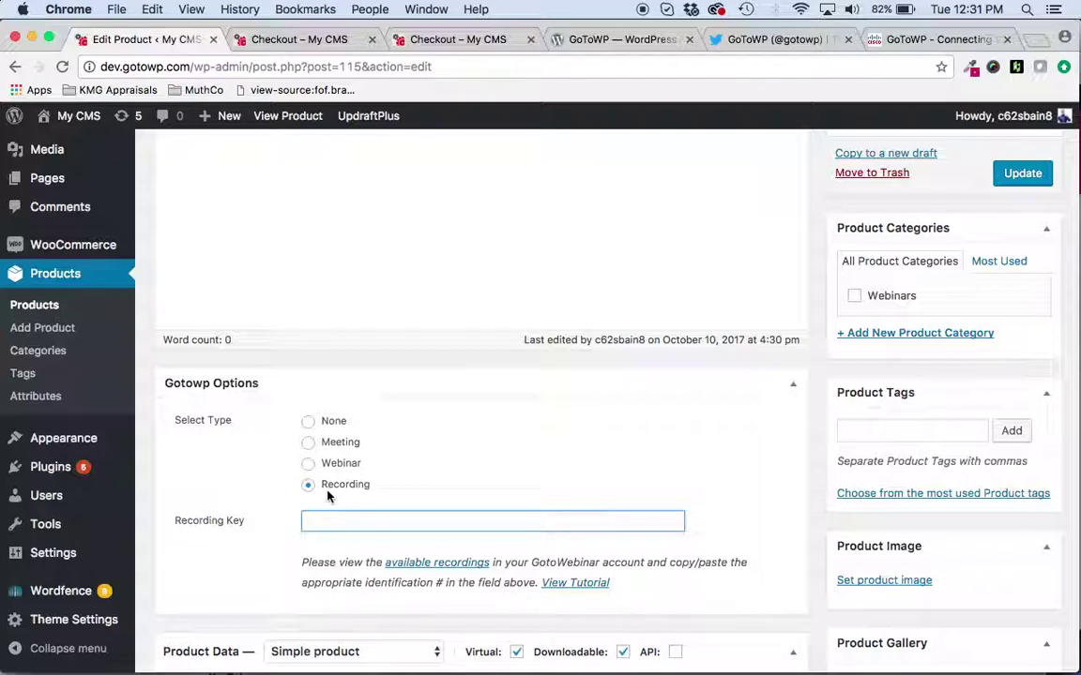
Change the product's GoToWP type to Meeting
scroll(325, 525, "down", 1)
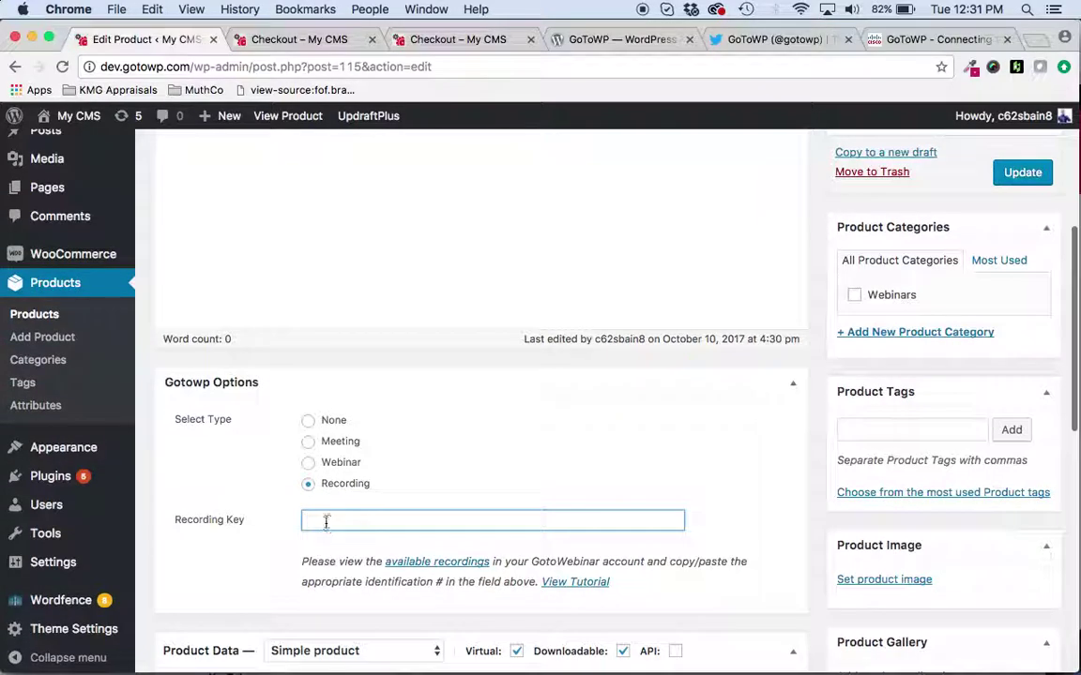
left_click(309, 443)
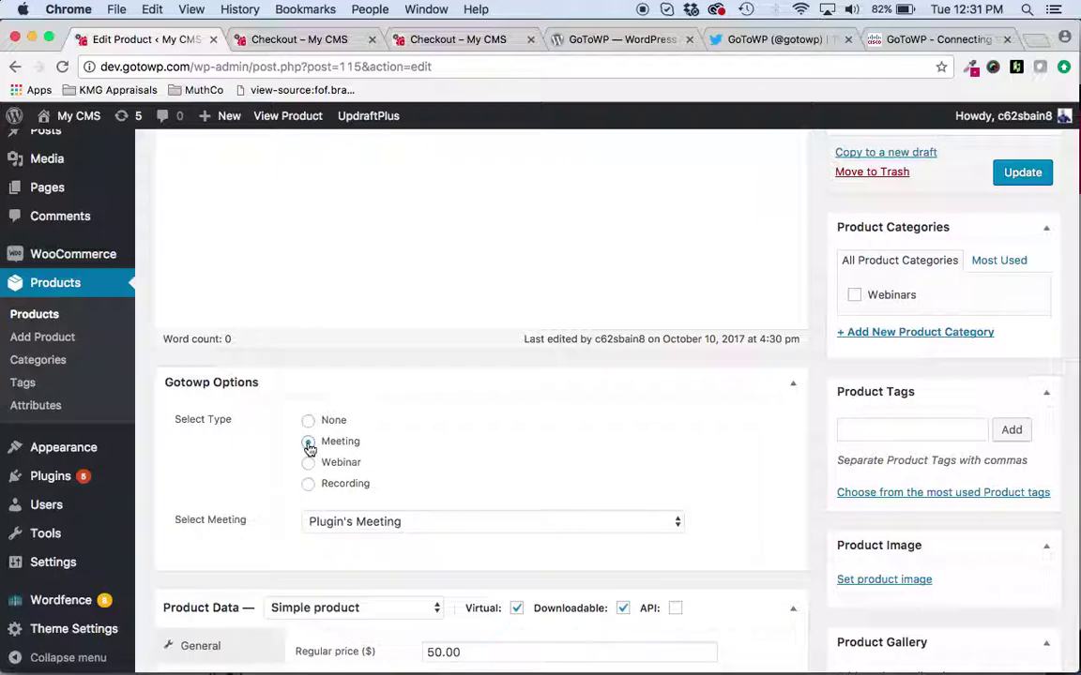